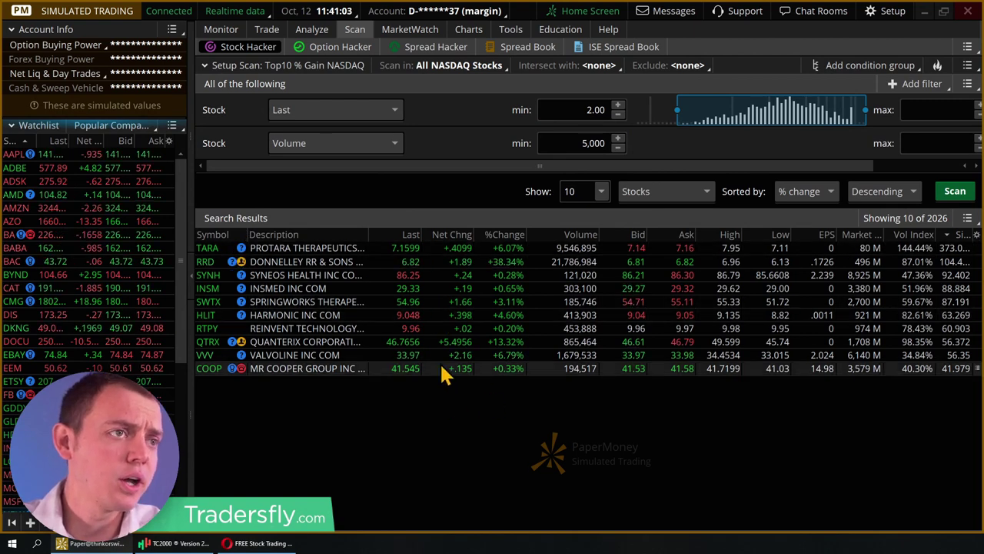
# Step: Look through the Monitor section's activity, Strategy Roller and FX Reports pages, and return to the Stock Hacker scan
pyautogui.click(229, 31)
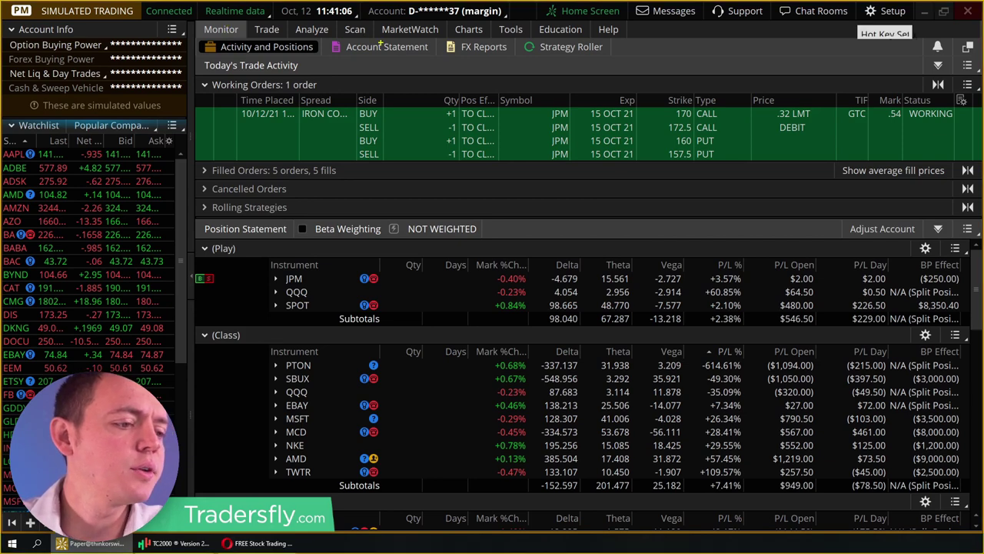
pyautogui.moveTo(379, 21)
pyautogui.mouseDown()
pyautogui.moveTo(355, 39)
pyautogui.moveTo(327, 116)
pyautogui.mouseUp()
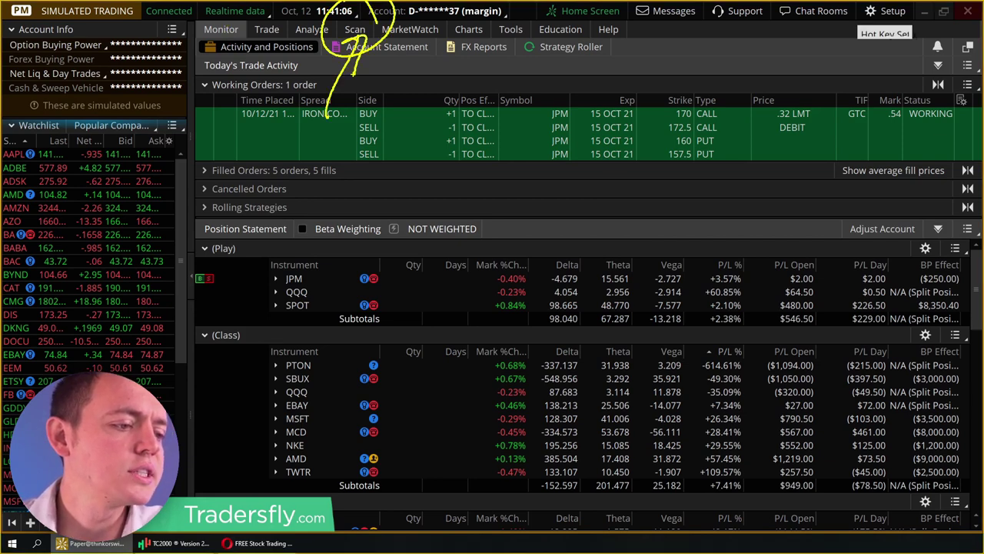
pyautogui.press('Escape')
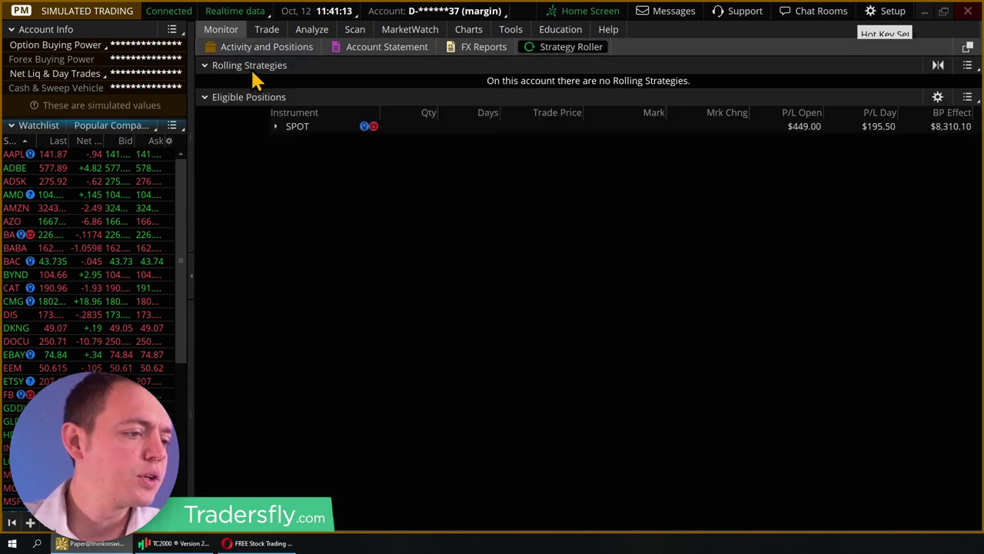
pyautogui.hotkey('ctrl', 'shift', 'Tab')
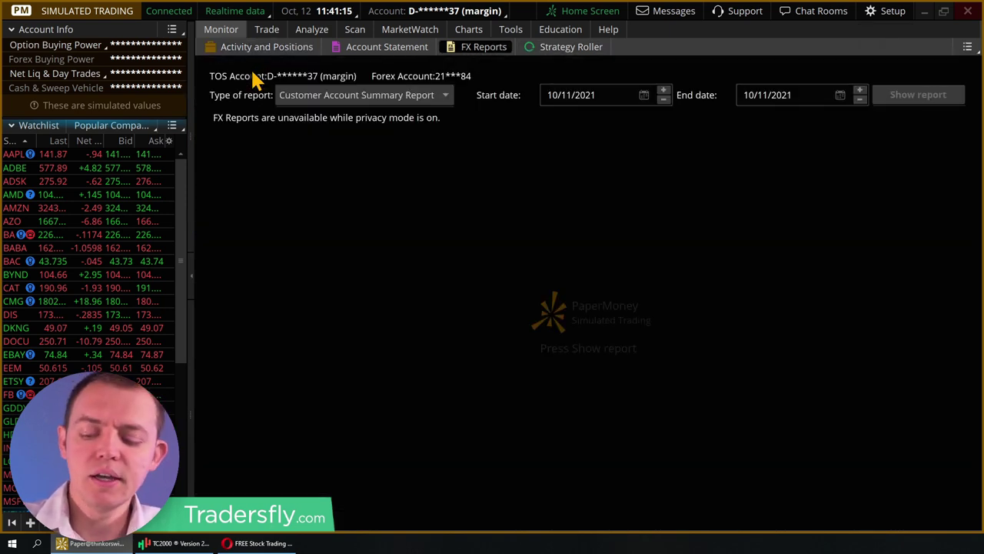
pyautogui.hotkey('ctrl', 'Tab')
pyautogui.hotkey('ctrl', 'Tab')
pyautogui.hotkey('ctrl', 'Tab')
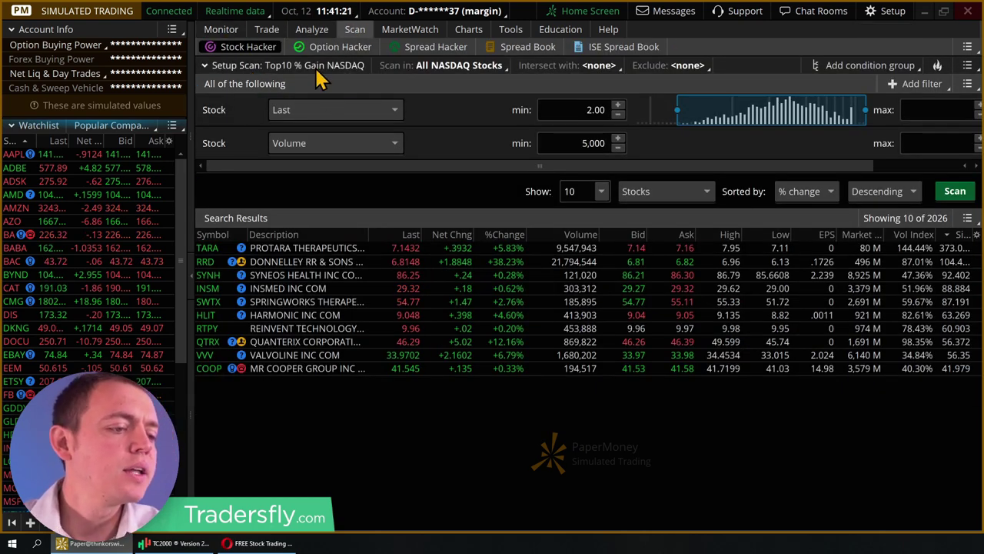
# Step: Load the predefined Top10 Sizzling Stocks scan query and run the scan
pyautogui.click(968, 66)
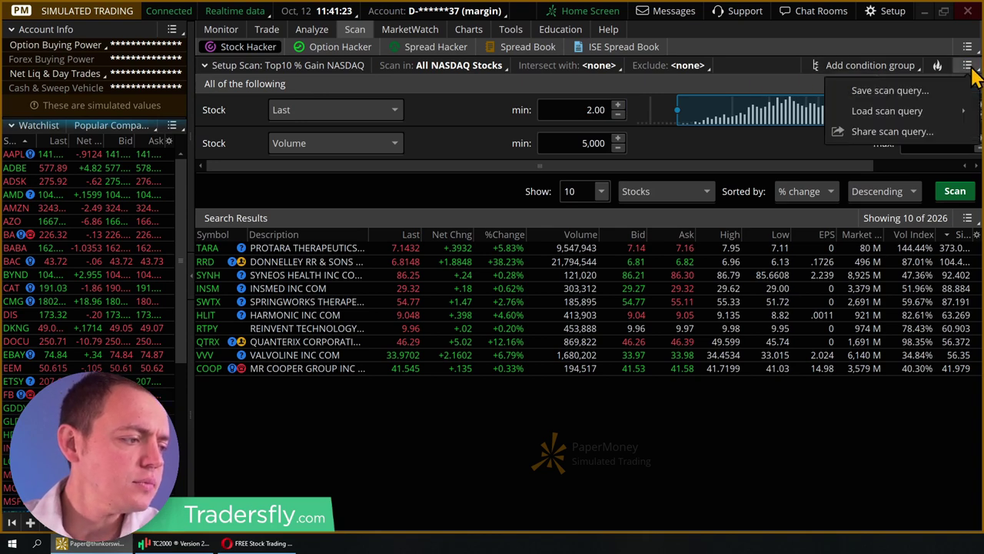
pyautogui.moveTo(934, 112)
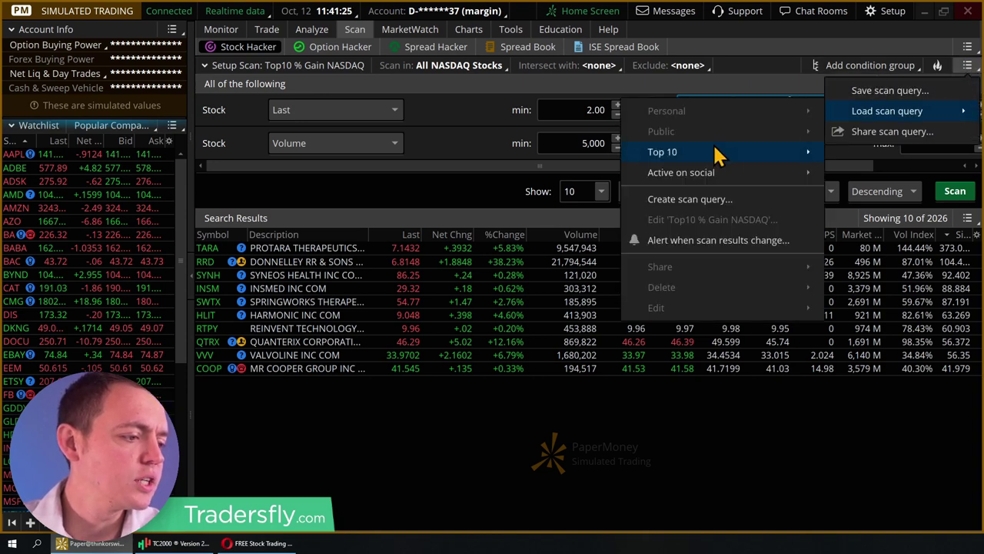
pyautogui.moveTo(703, 152)
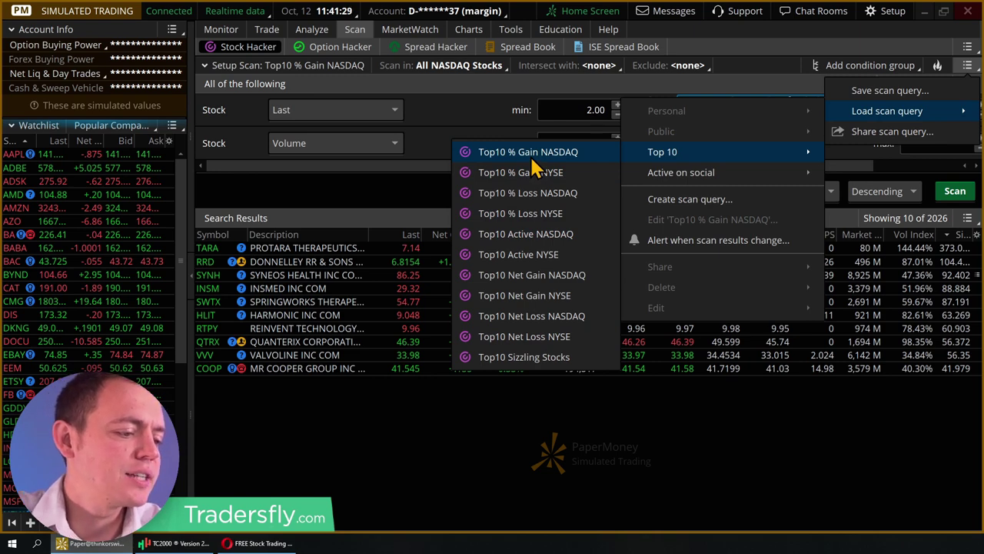
pyautogui.click(511, 356)
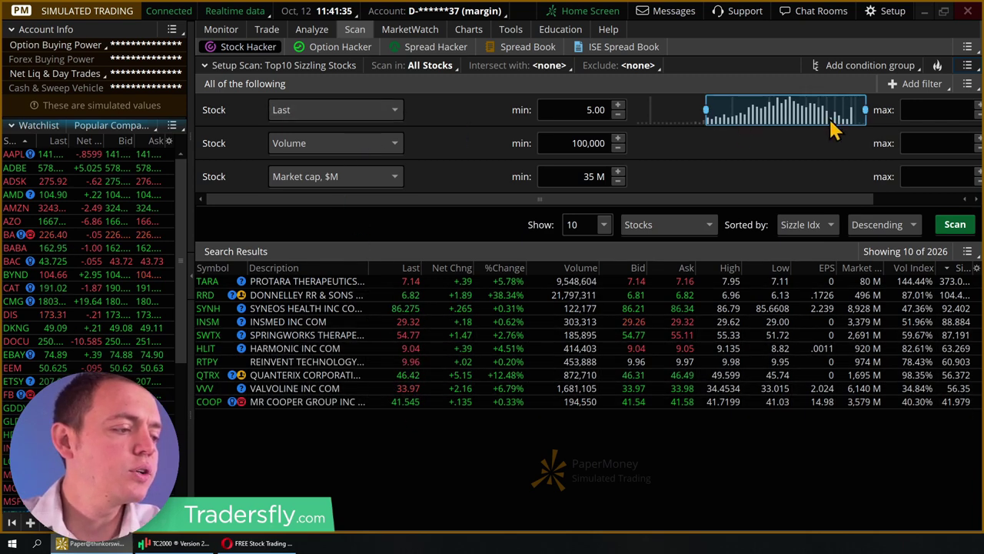
pyautogui.moveTo(952, 68); pyautogui.dragTo(958, 77)
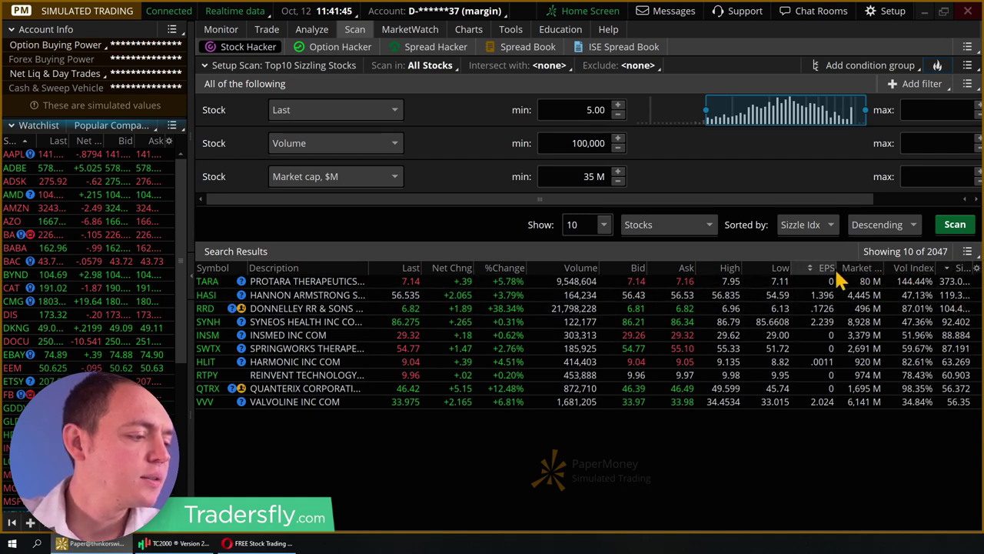
# Step: Widen the Sizzle Index column in the search results so its full header and values can be read
pyautogui.moveTo(934, 267); pyautogui.dragTo(915, 268)
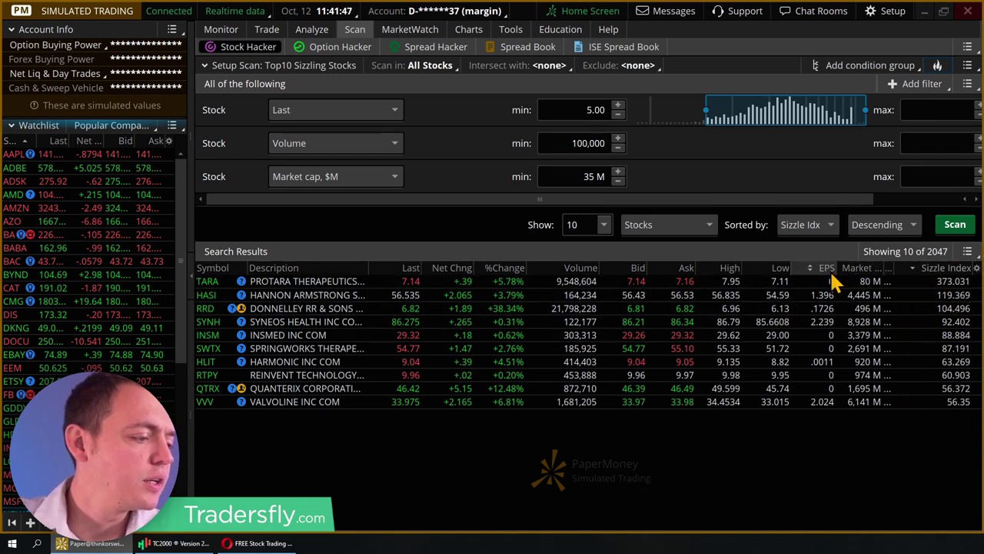
pyautogui.moveTo(890, 237)
pyautogui.mouseDown()
pyautogui.moveTo(886, 360)
pyautogui.moveTo(983, 435)
pyautogui.moveTo(890, 238)
pyautogui.mouseUp()
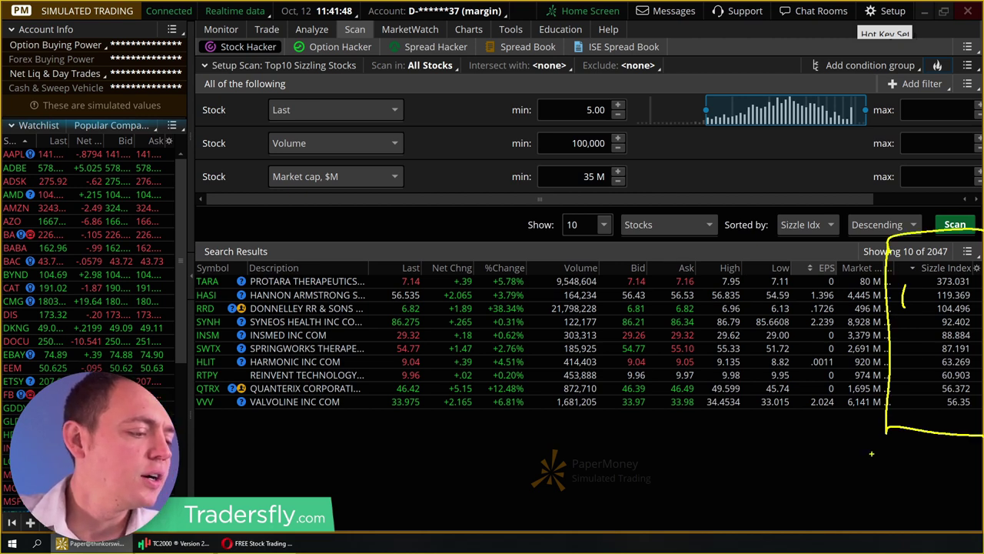
pyautogui.moveTo(748, 434); pyautogui.dragTo(737, 469)
pyautogui.moveTo(773, 452); pyautogui.dragTo(793, 461)
pyautogui.moveTo(980, 386)
pyautogui.mouseDown()
pyautogui.moveTo(934, 413)
pyautogui.moveTo(971, 383)
pyautogui.mouseUp()
pyautogui.moveTo(913, 460); pyautogui.dragTo(861, 506)
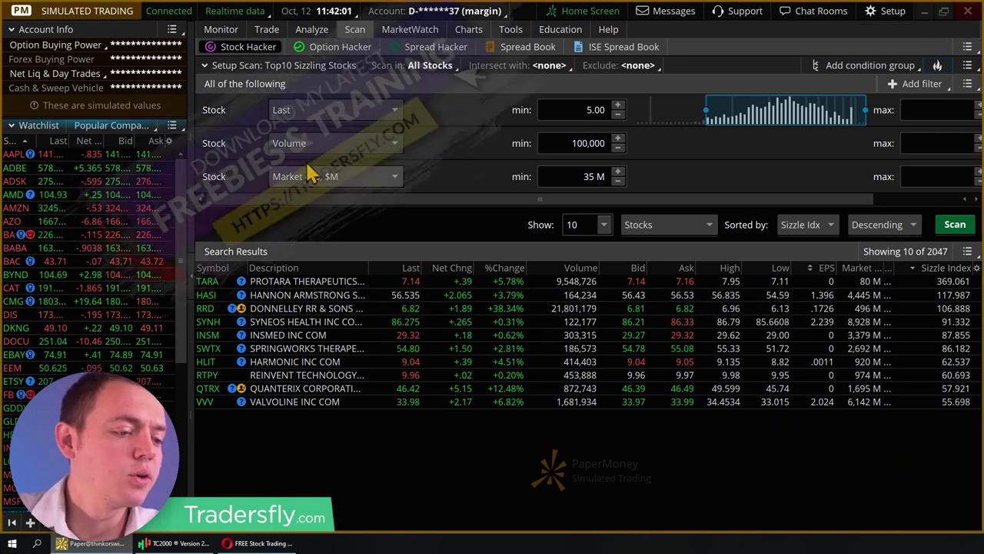
pyautogui.click(319, 110)
pyautogui.click(319, 110)
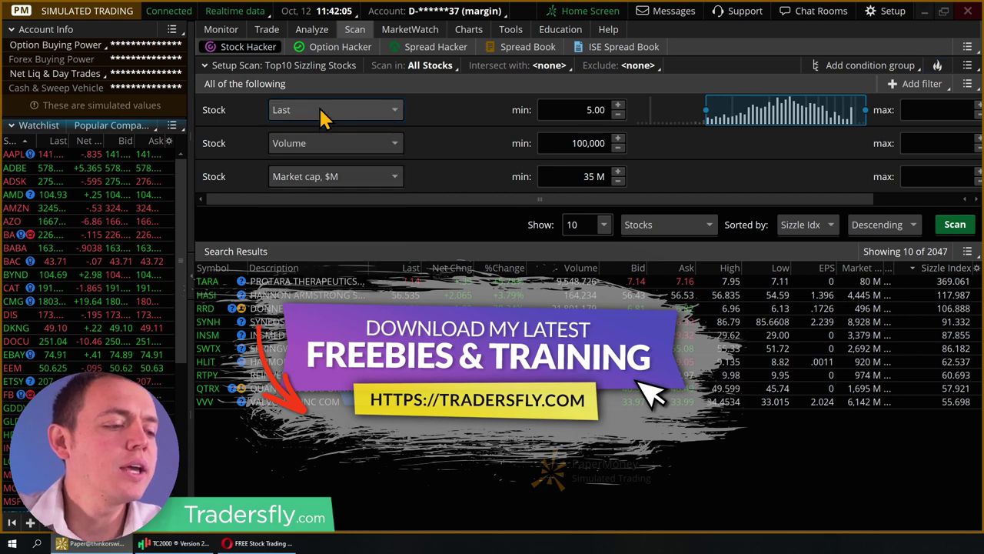
pyautogui.click(312, 68)
pyautogui.click(315, 67)
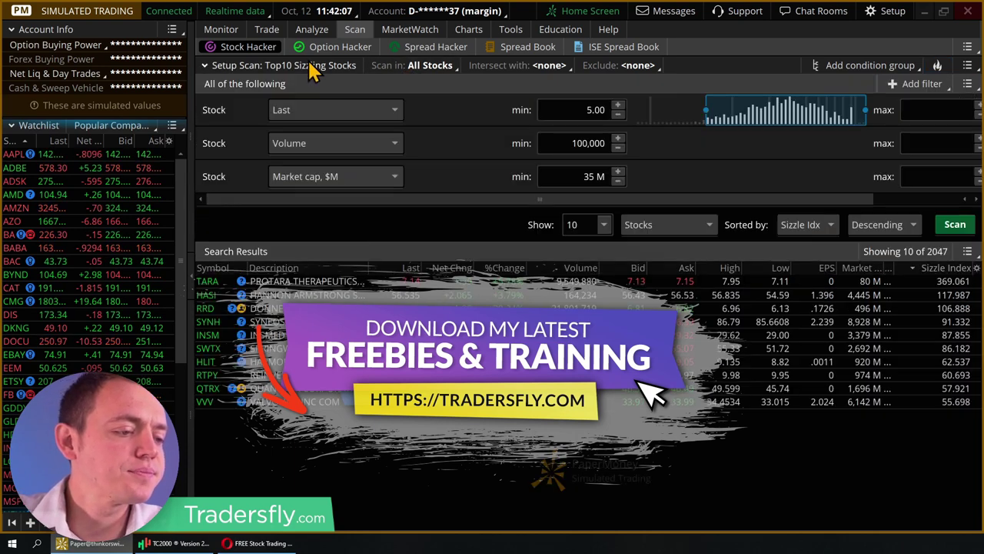
# Step: Limit the Last price filter to a minimum of 25.00 and a maximum of 1000.00
pyautogui.click(580, 110)
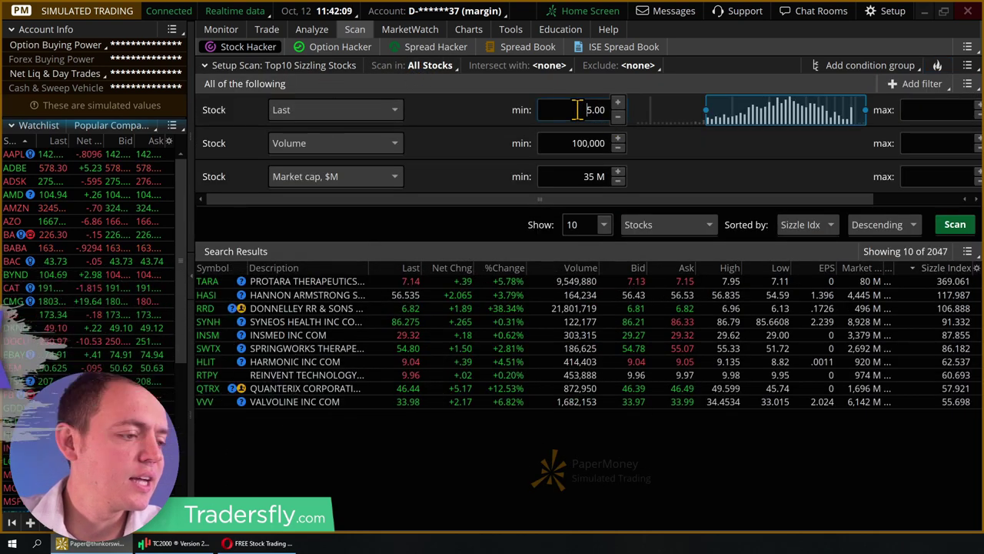
pyautogui.write('25')
pyautogui.press('Tab')
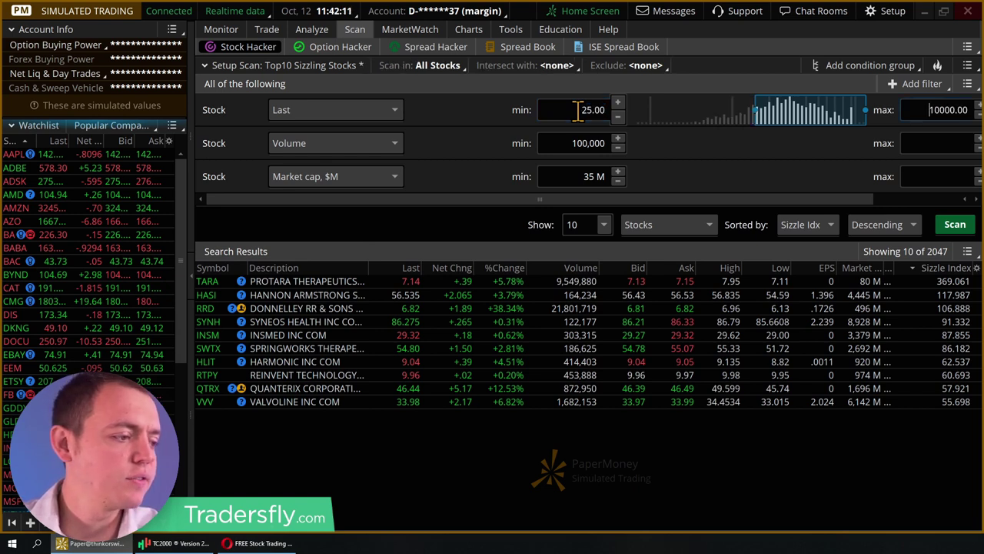
pyautogui.press('Tab')
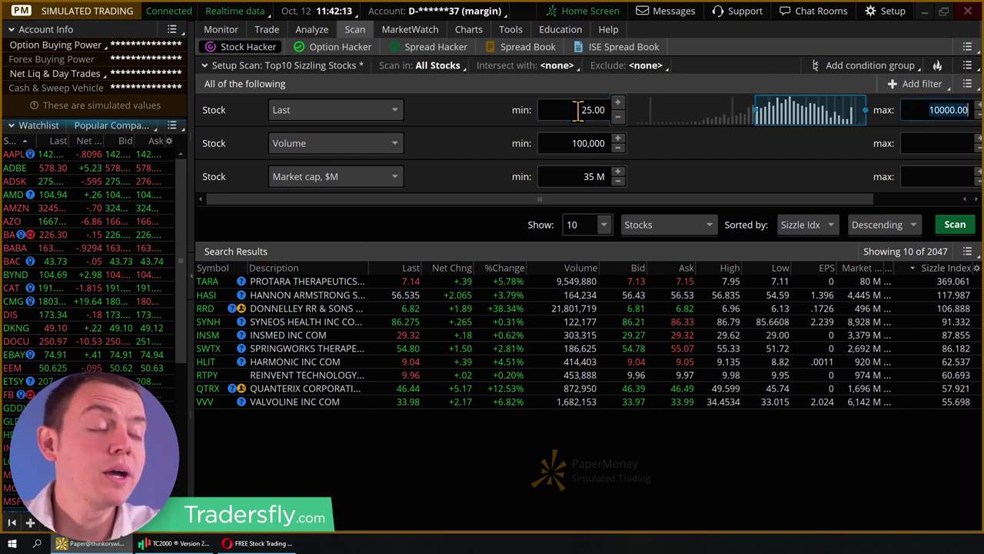
pyautogui.write('10')
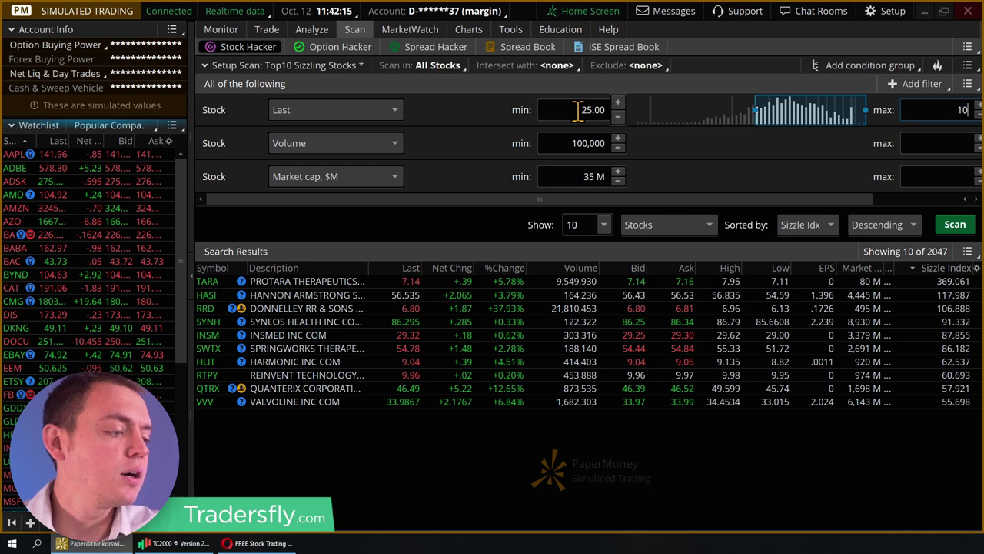
# Step: Try to set the Volume filter's minimum to 900,000
pyautogui.click(586, 145)
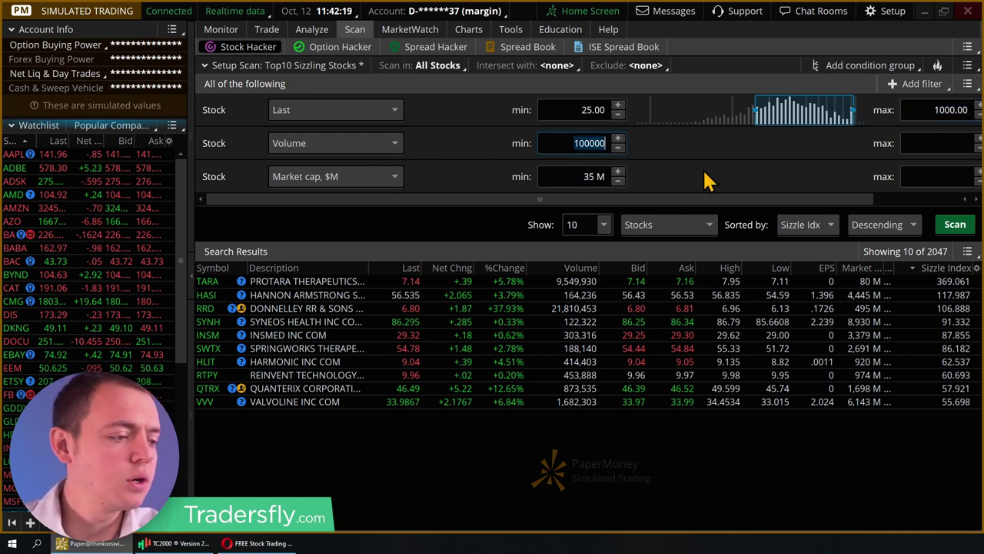
pyautogui.write('900')
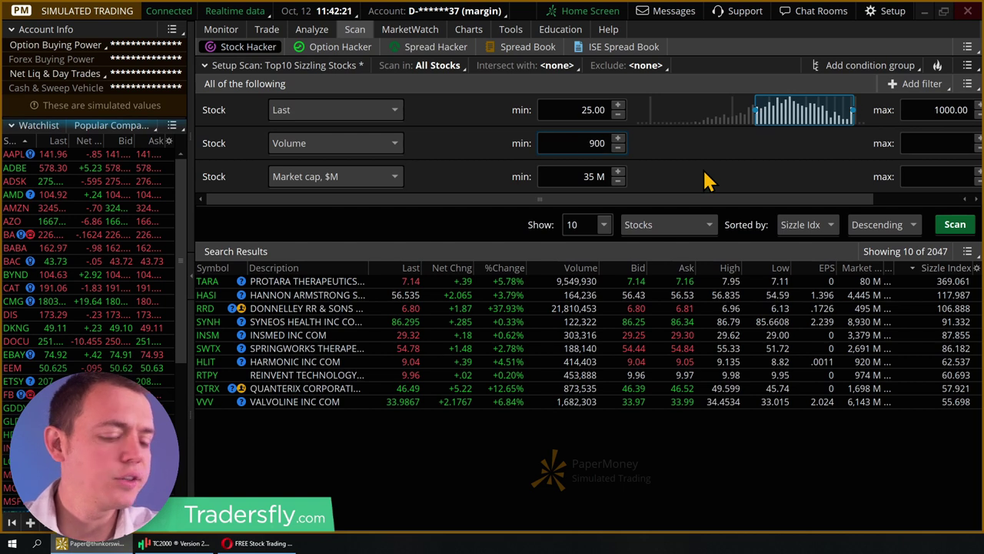
pyautogui.write(',000')
pyautogui.press('Return')
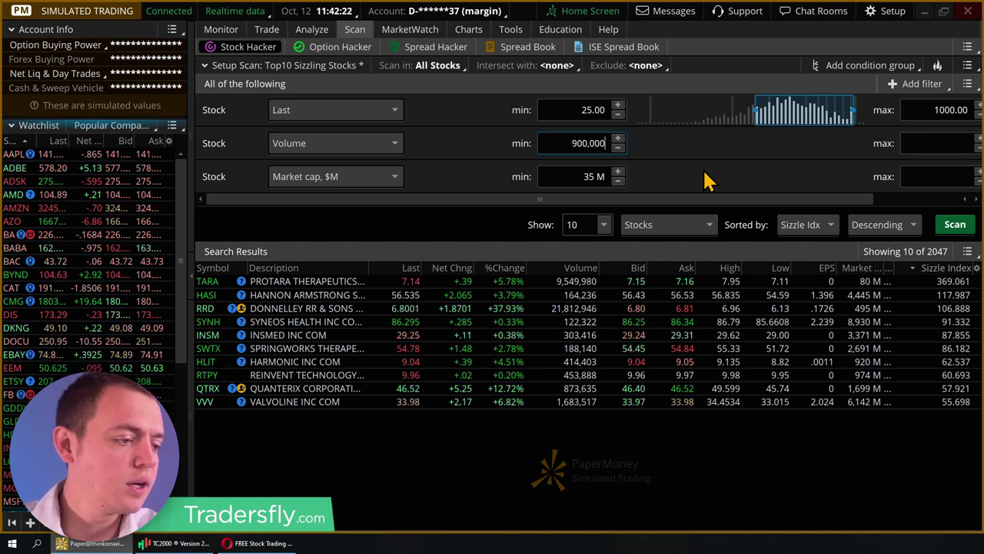
pyautogui.click(354, 176)
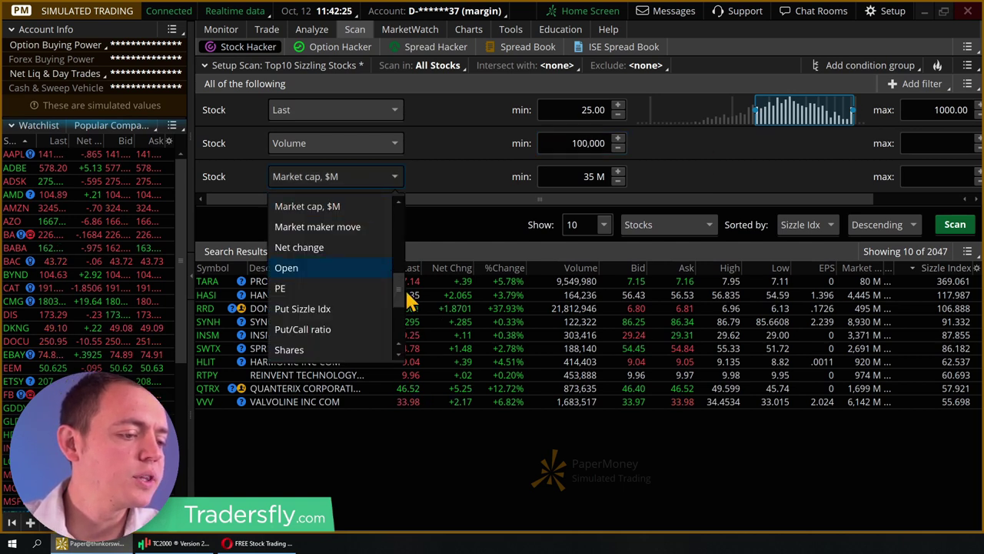
pyautogui.scroll(-3, 401, 315)
pyautogui.scroll(1, 402, 323)
pyautogui.moveTo(400, 321); pyautogui.dragTo(400, 213)
pyautogui.click(215, 168)
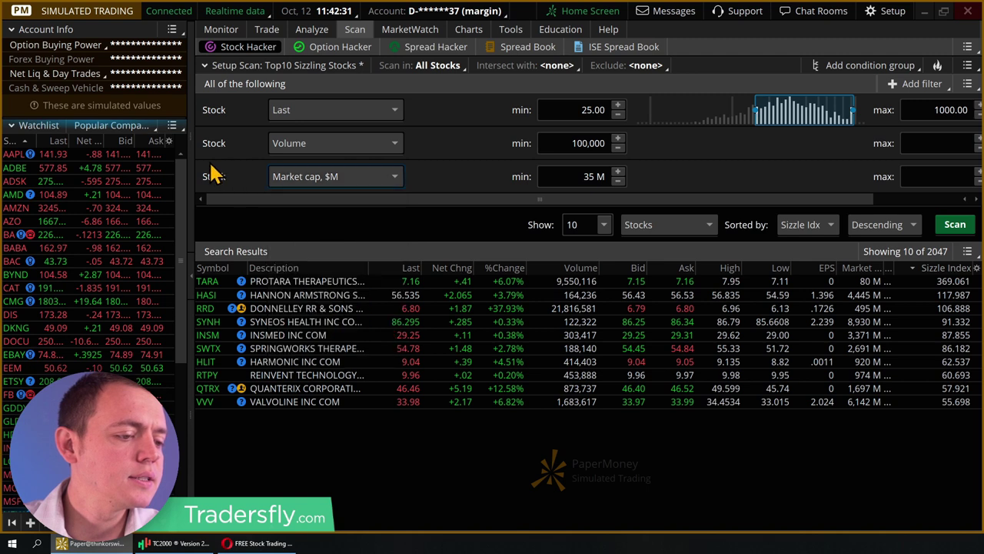
# Step: Change the Market cap filter to Beta with a minimum of 1 and run the scan
pyautogui.click(955, 224)
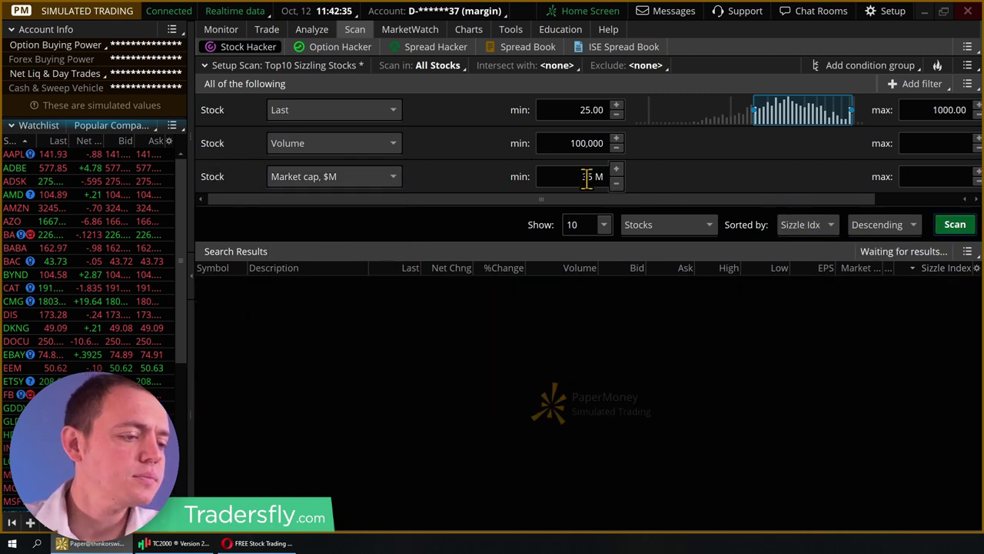
pyautogui.click(393, 176)
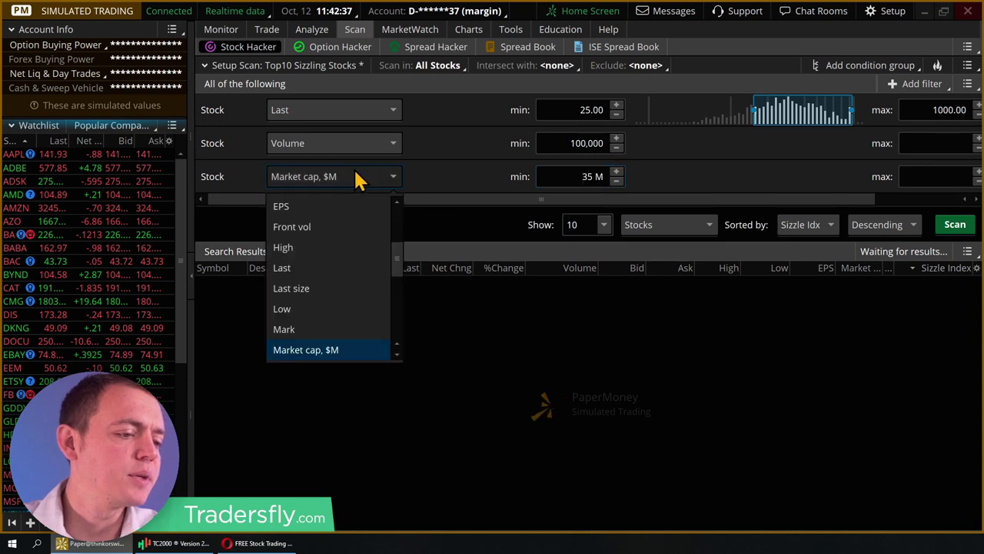
pyautogui.scroll(2, 342, 227)
pyautogui.scroll(2, 338, 227)
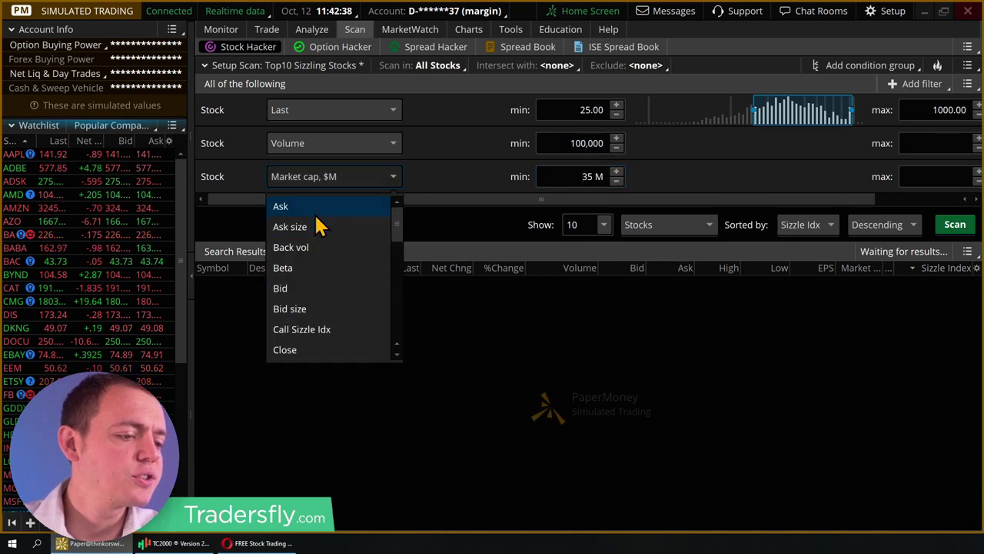
pyautogui.click(310, 274)
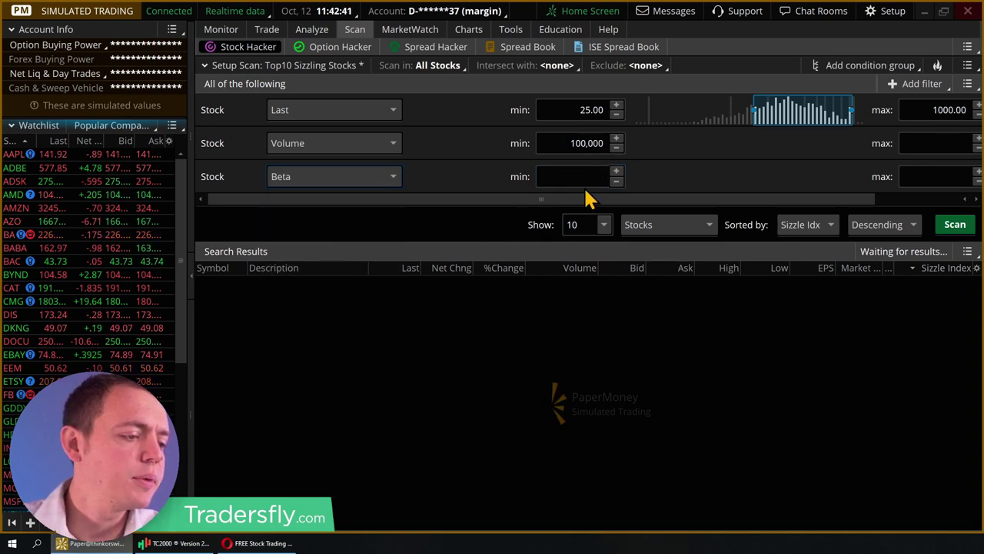
pyautogui.doubleClick(573, 176)
pyautogui.write('1')
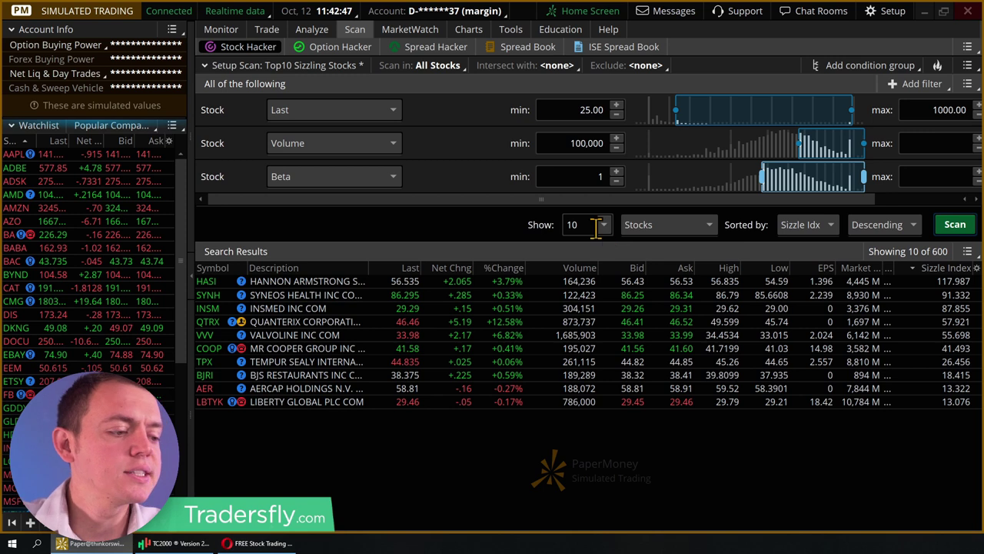
# Step: Set the number of scan results to show to 500
pyautogui.moveTo(560, 184)
pyautogui.mouseDown()
pyautogui.moveTo(634, 217)
pyautogui.moveTo(536, 183)
pyautogui.mouseUp()
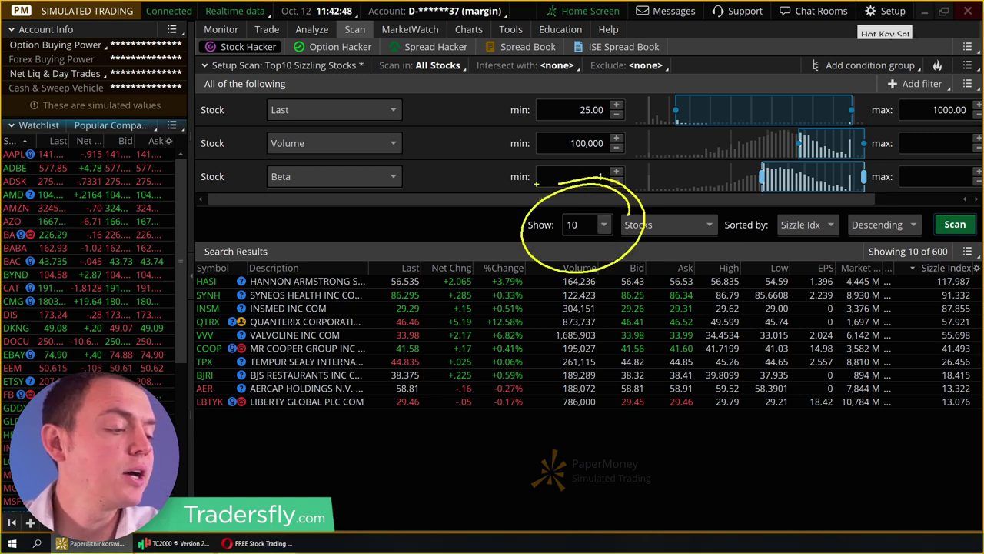
pyautogui.click(605, 224)
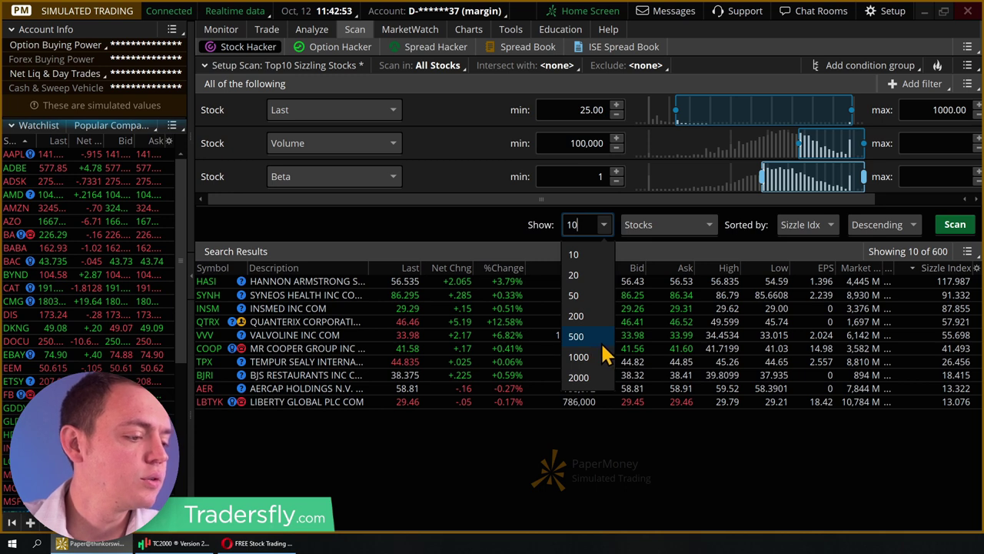
pyautogui.moveTo(585, 308); pyautogui.dragTo(568, 316)
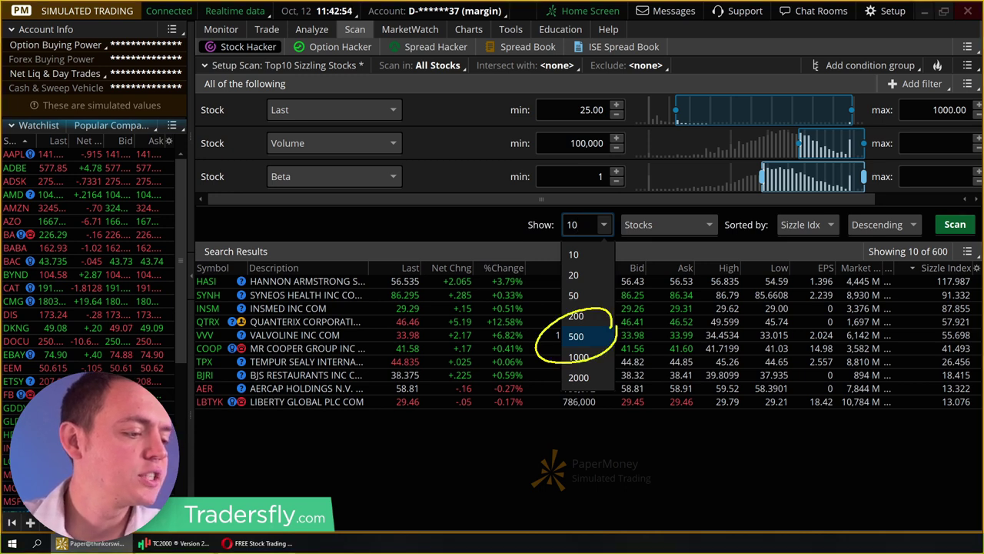
pyautogui.moveTo(635, 348)
pyautogui.mouseDown()
pyautogui.moveTo(885, 261)
pyautogui.moveTo(877, 277)
pyautogui.moveTo(969, 246)
pyautogui.mouseUp()
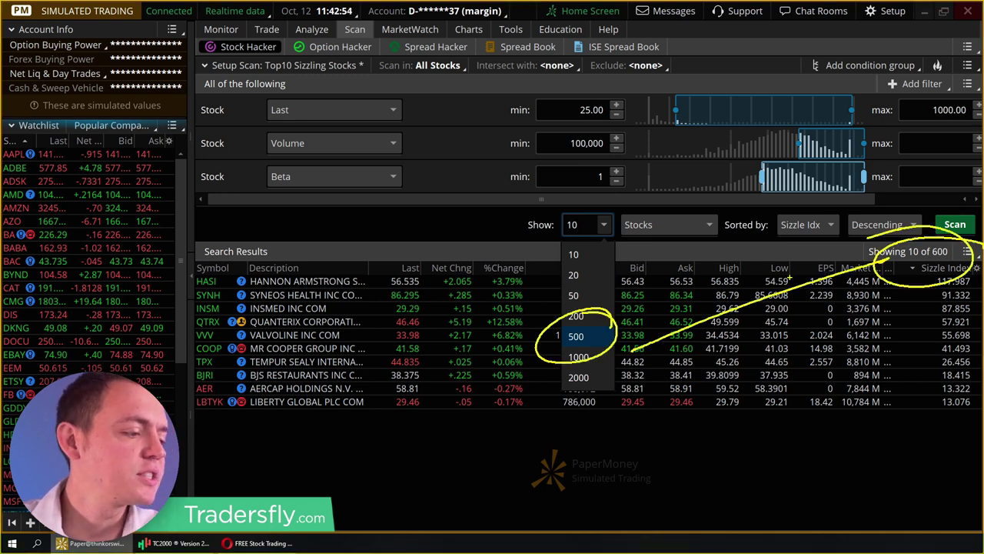
pyautogui.press('Escape')
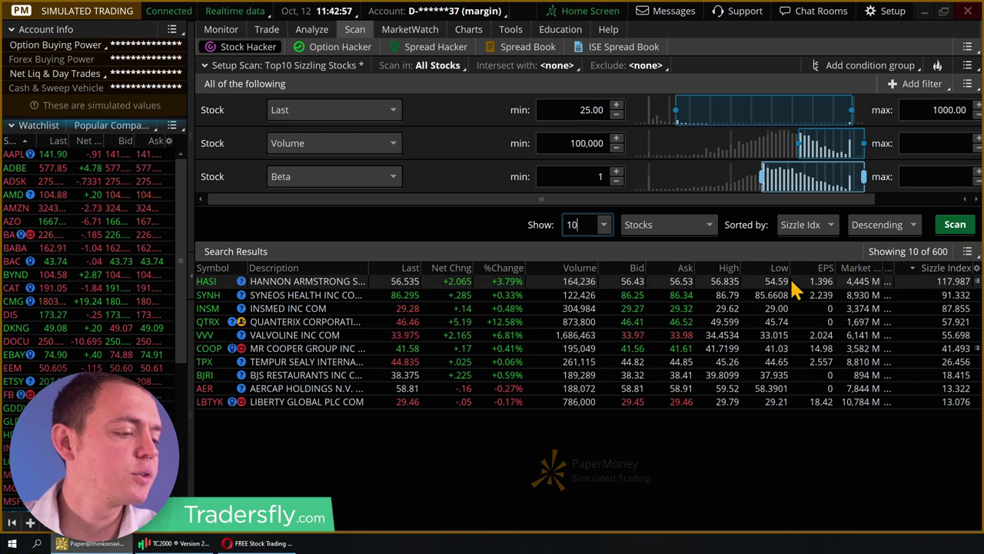
pyautogui.click(603, 225)
pyautogui.click(582, 339)
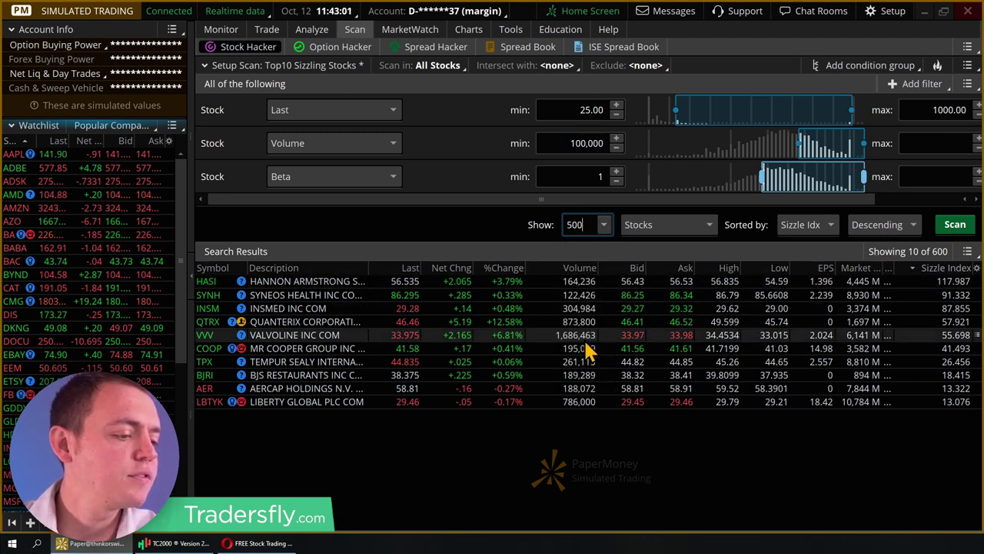
# Step: Run the scan with the new result limit and examine the Sizzle Index column
pyautogui.click(954, 229)
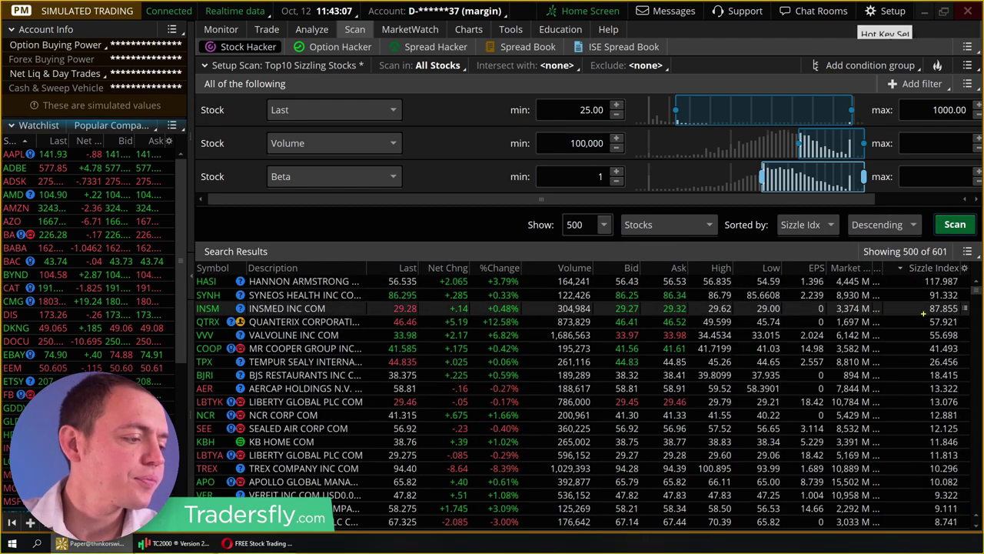
pyautogui.moveTo(970, 269); pyautogui.dragTo(967, 248)
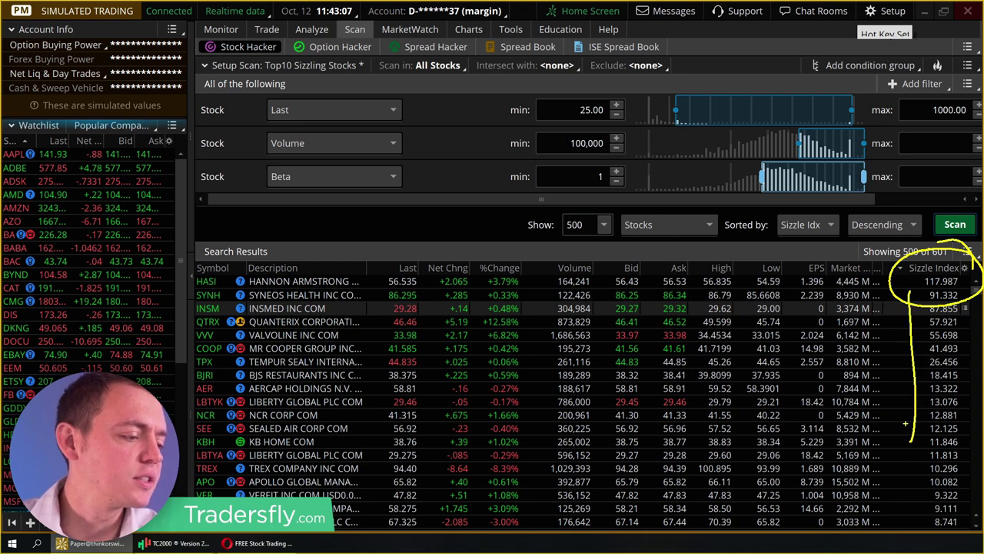
pyautogui.press('Escape')
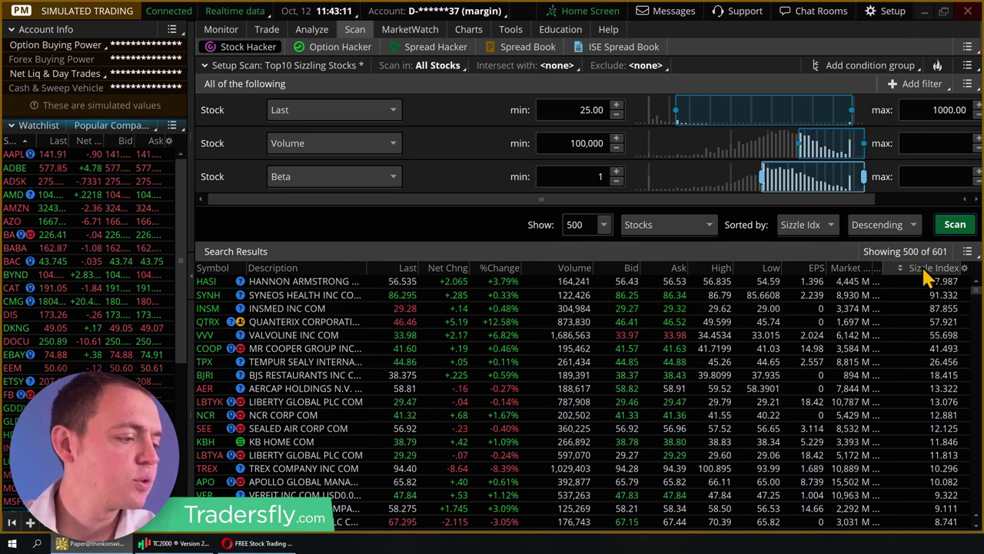
# Step: Move the Sizzle Index column beside Description, sort the results by it in descending order, and select HASI
pyautogui.click(928, 269)
pyautogui.moveTo(928, 270); pyautogui.dragTo(408, 278)
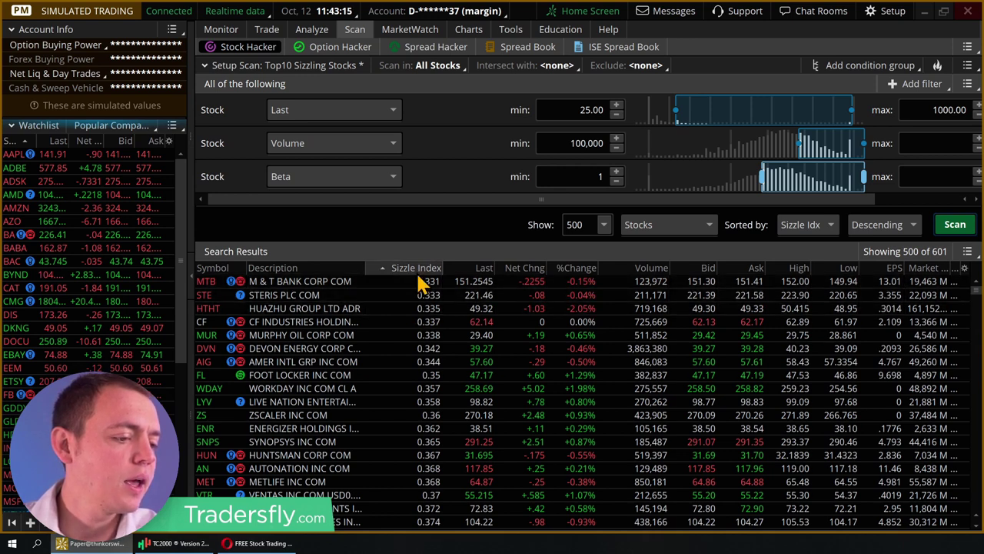
pyautogui.click(415, 268)
pyautogui.click(322, 282)
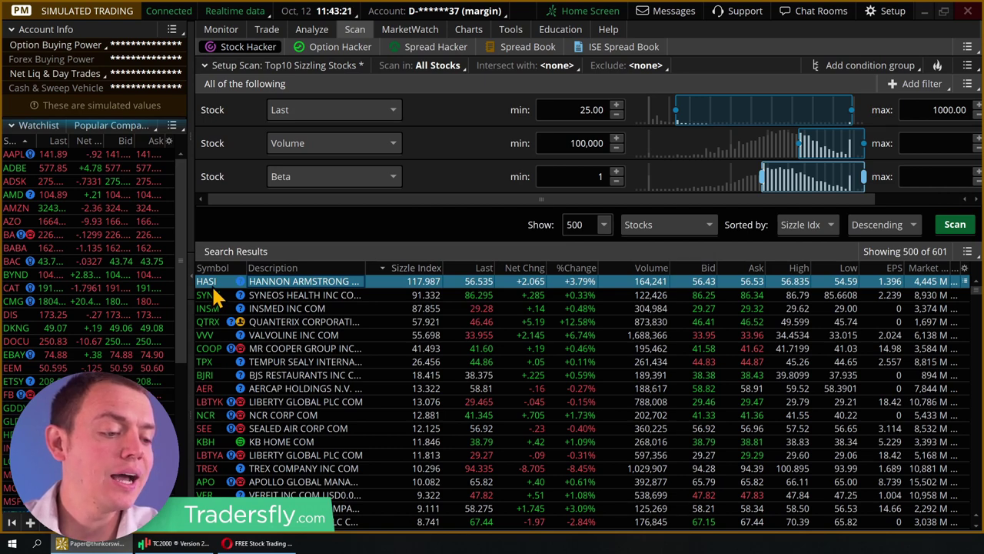
# Step: Switch to TC2000 and load the HASI daily chart to examine its most recent candles
pyautogui.hotkey('alt', 'Tab')
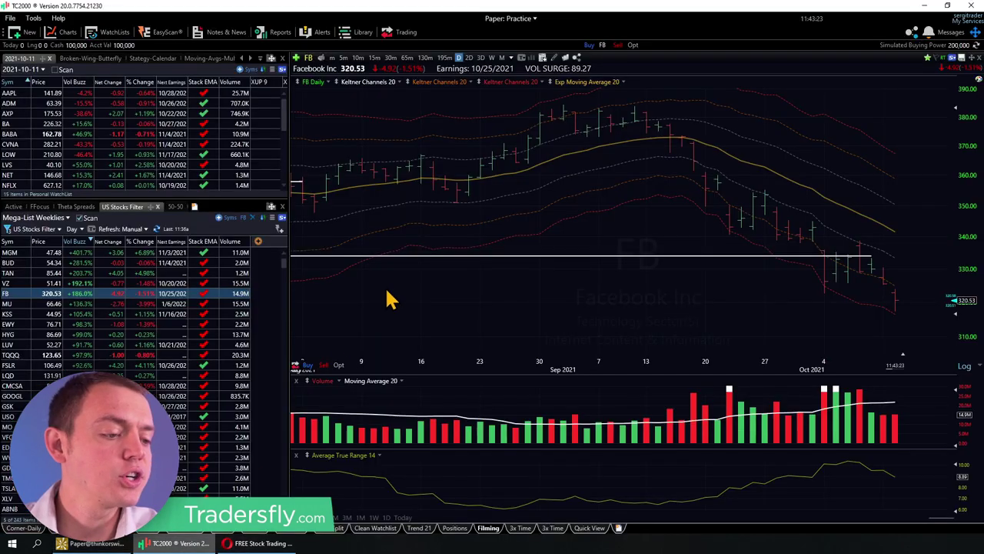
pyautogui.write('HASI')
pyautogui.press('Return')
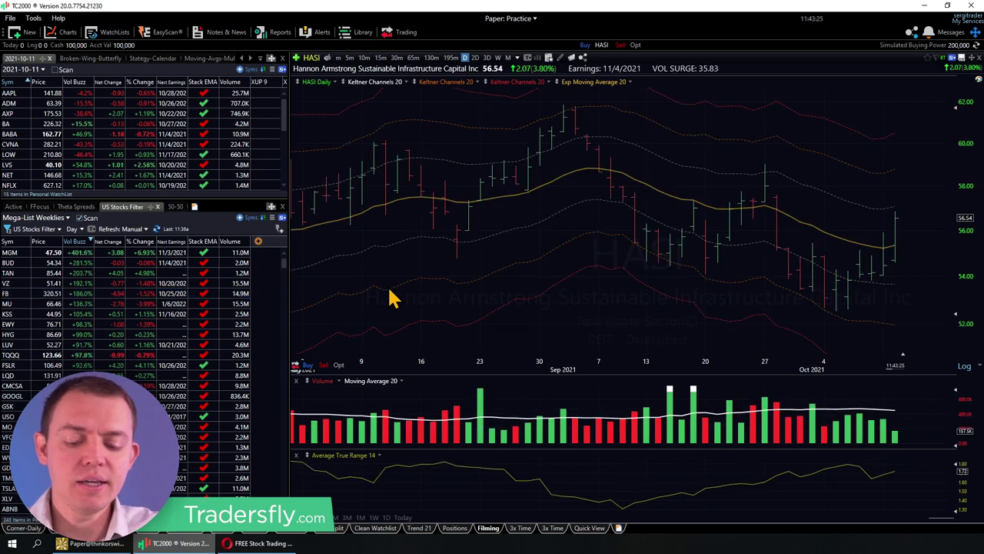
pyautogui.scroll(2, 722, 235)
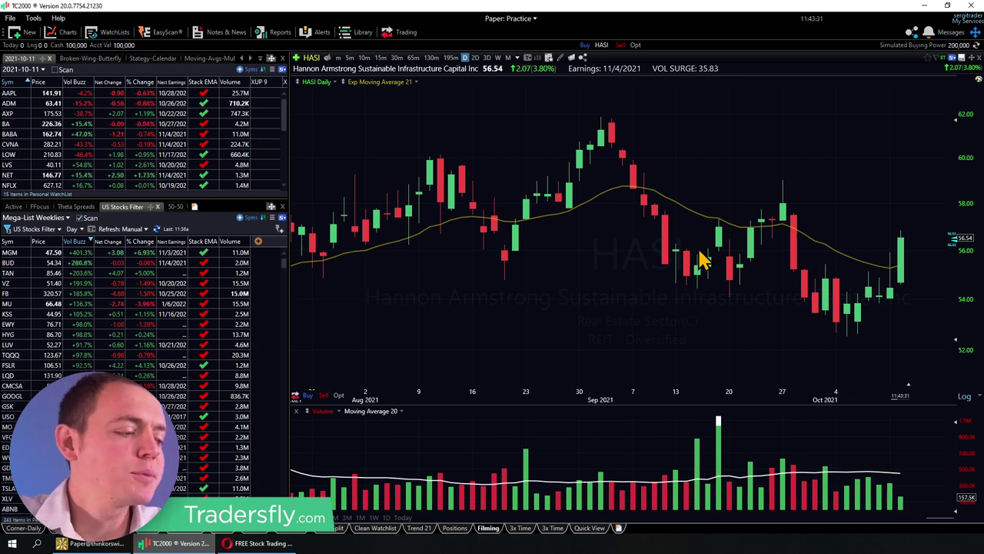
pyautogui.moveTo(936, 258)
pyautogui.mouseDown()
pyautogui.moveTo(854, 315)
pyautogui.moveTo(877, 206)
pyautogui.moveTo(837, 367)
pyautogui.mouseUp()
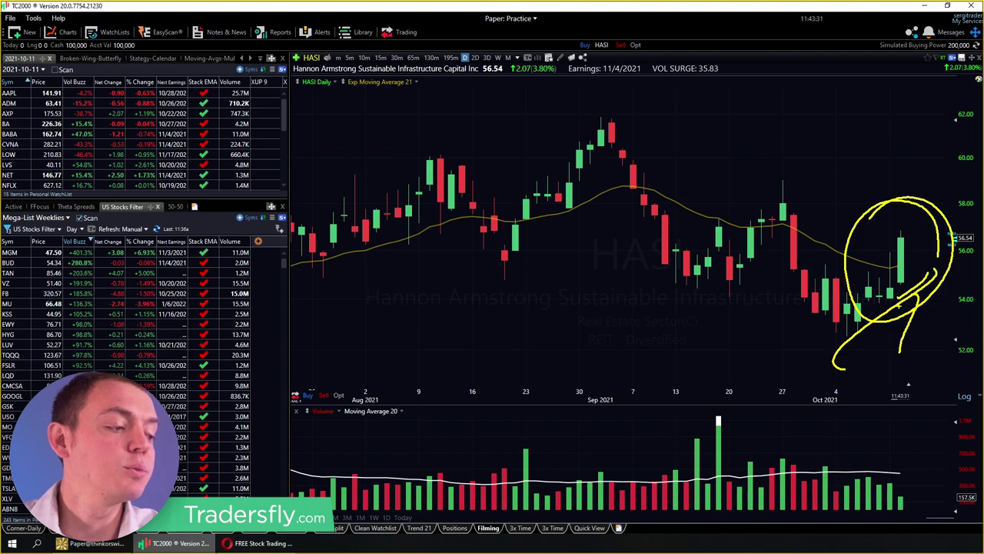
pyautogui.press('Escape')
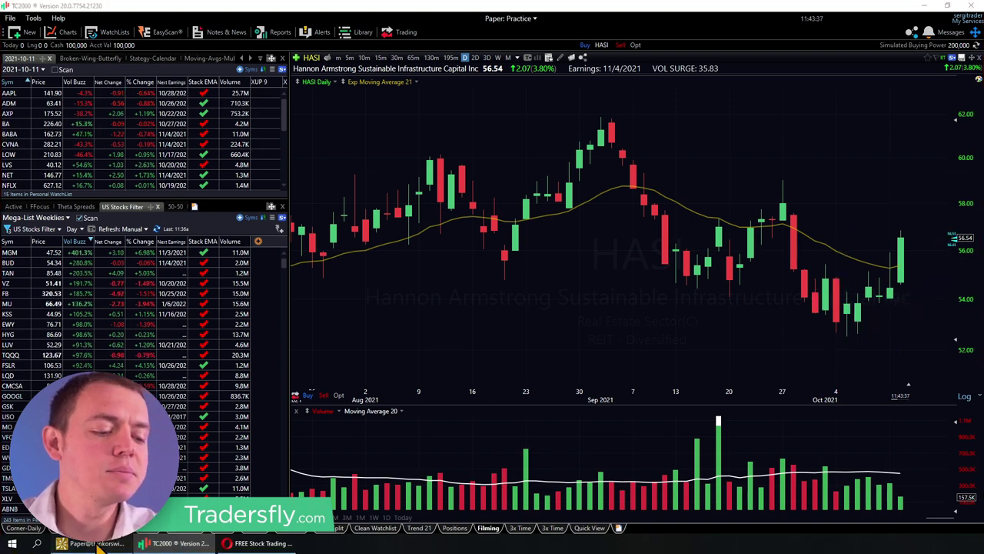
# Step: Switch back to thinkorswim and sort the scan results by %Change in descending order
pyautogui.click(97, 543)
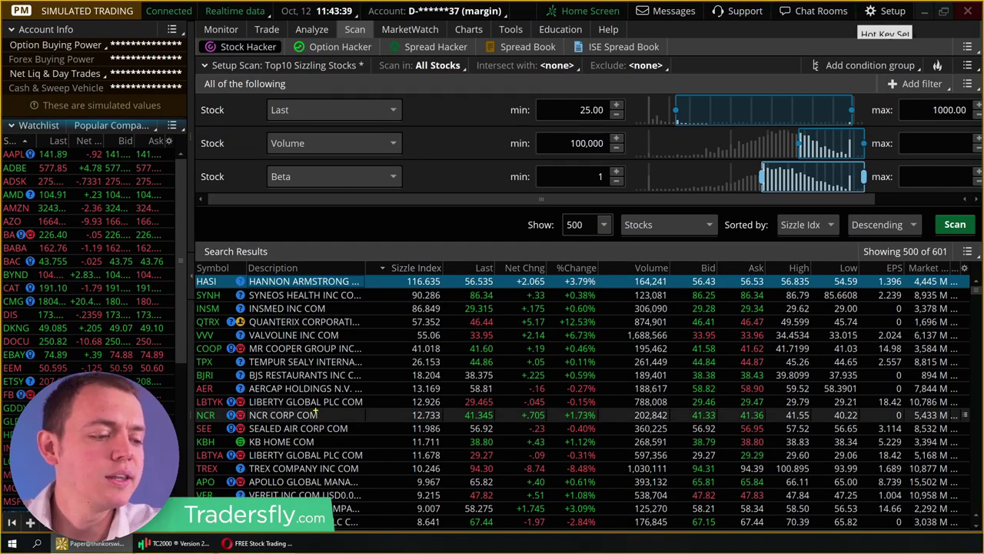
pyautogui.moveTo(452, 258); pyautogui.dragTo(448, 240)
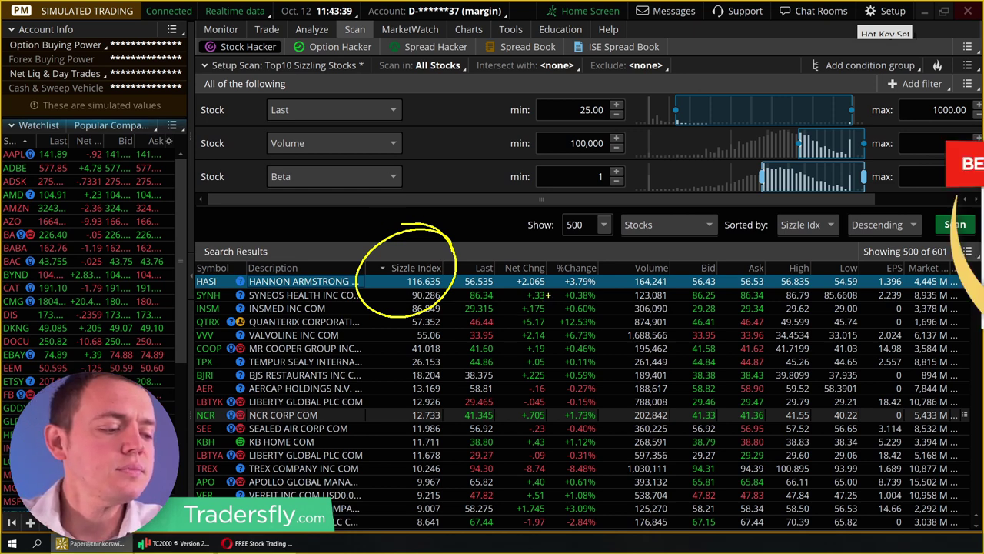
pyautogui.moveTo(445, 235)
pyautogui.mouseDown()
pyautogui.moveTo(489, 211)
pyautogui.moveTo(571, 246)
pyautogui.moveTo(595, 227)
pyautogui.mouseUp()
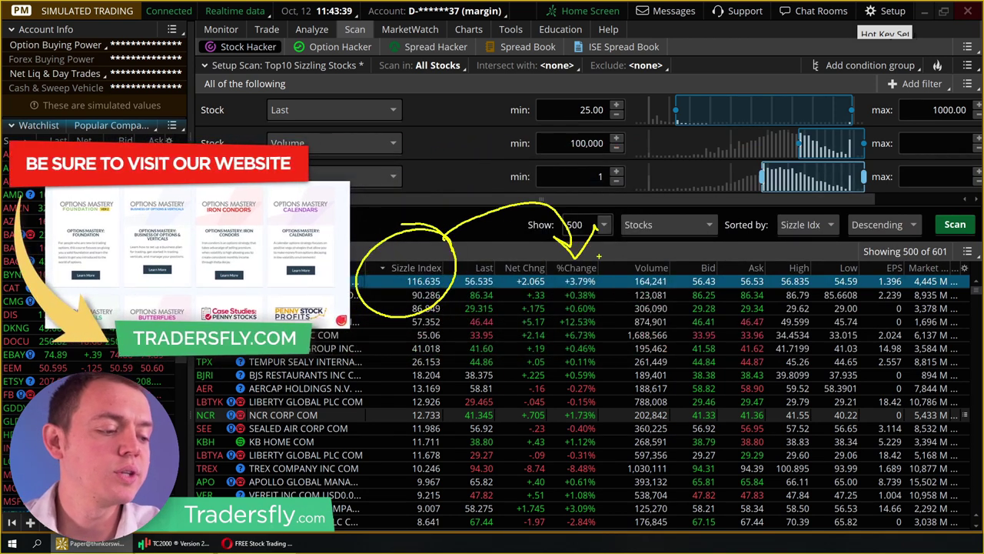
pyautogui.press('Escape')
pyautogui.click(577, 268)
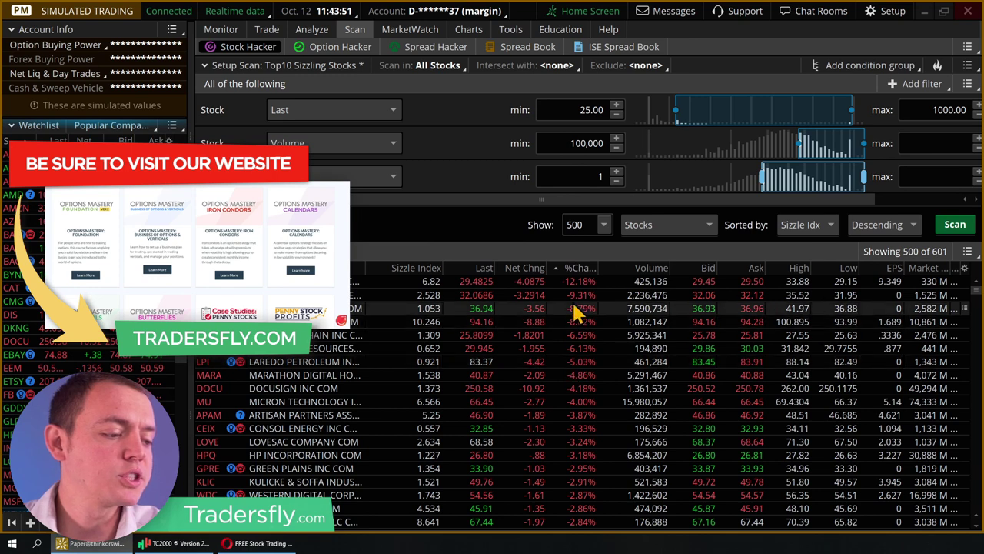
pyautogui.click(577, 267)
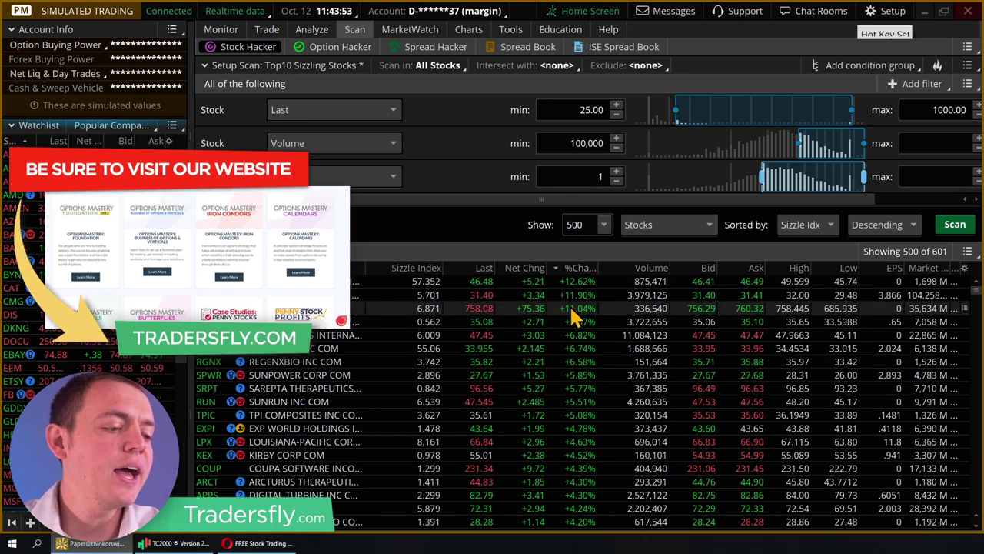
pyautogui.moveTo(607, 248); pyautogui.dragTo(573, 396)
pyautogui.press('Escape')
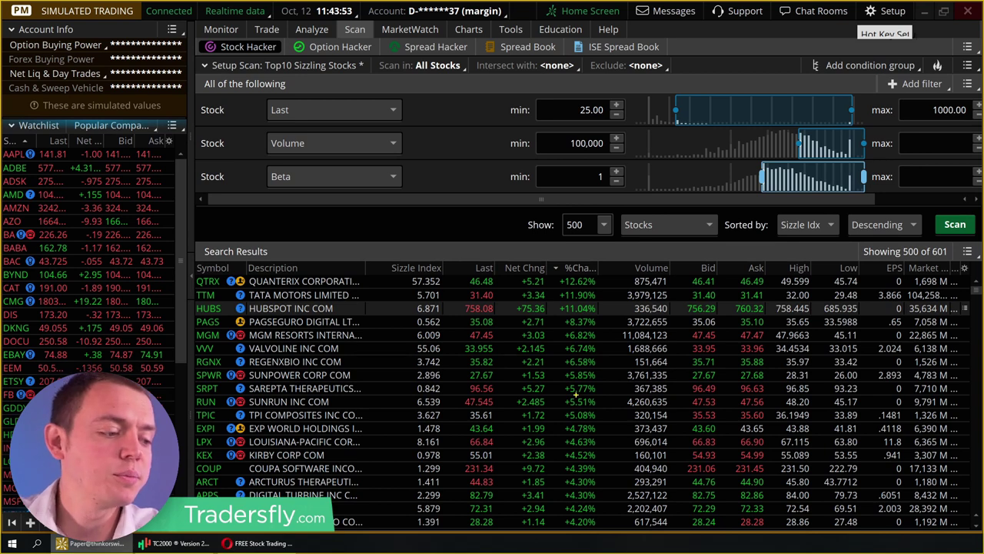
# Step: Review the Sizzle Index values of the top gainers and re-sort the results by Sizzle Index in descending order
pyautogui.moveTo(449, 259); pyautogui.dragTo(438, 403)
pyautogui.moveTo(425, 436)
pyautogui.mouseDown()
pyautogui.moveTo(390, 372)
pyautogui.moveTo(464, 245)
pyautogui.moveTo(464, 324)
pyautogui.mouseUp()
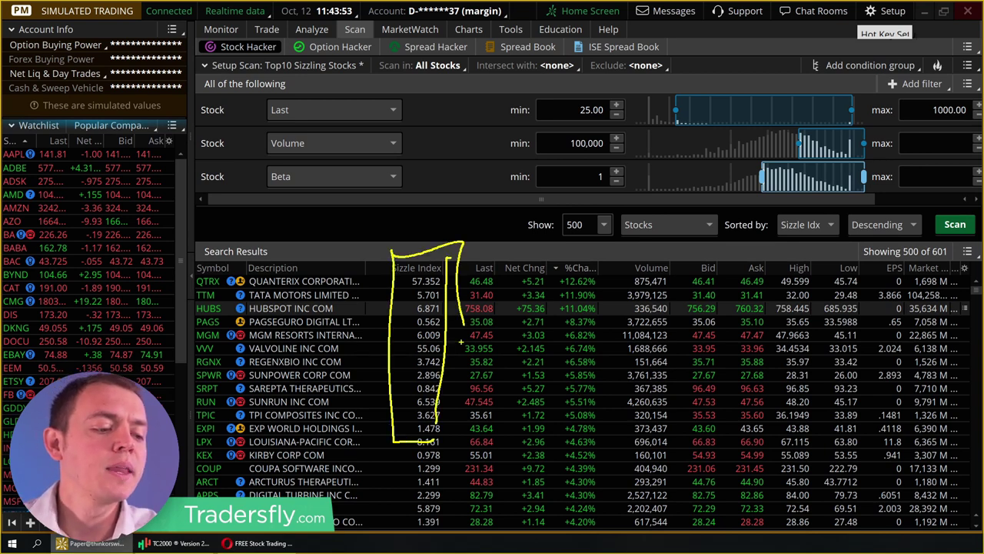
pyautogui.press('Escape')
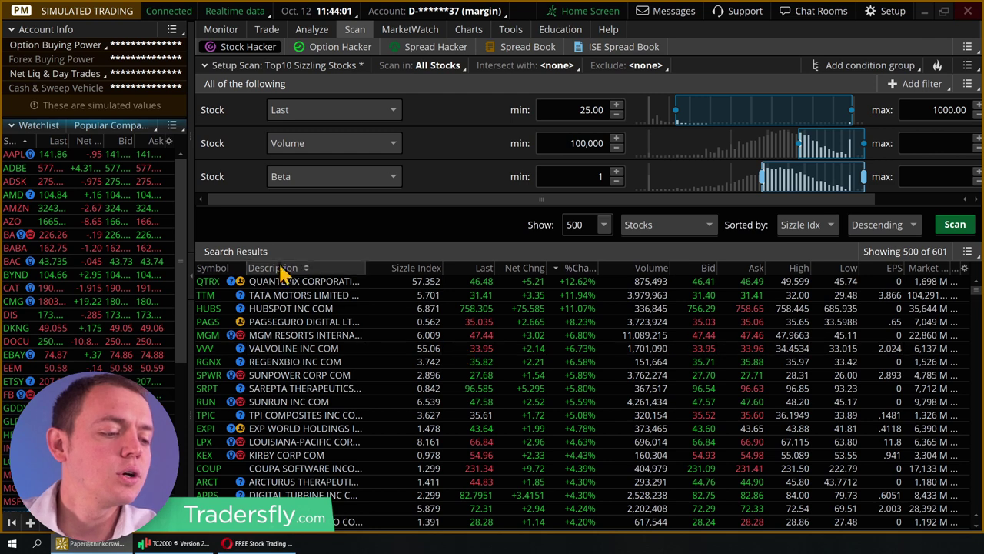
pyautogui.click(420, 271)
pyautogui.click(434, 270)
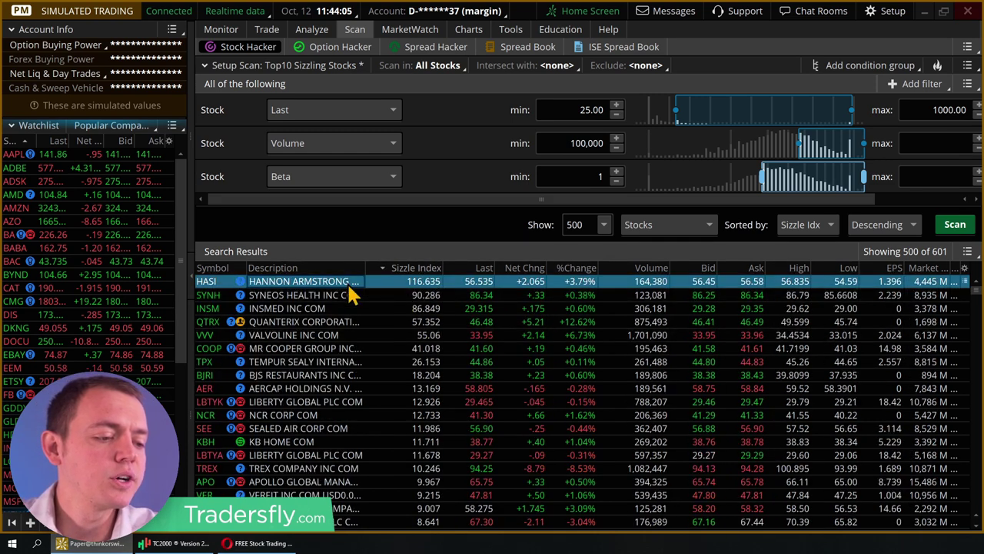
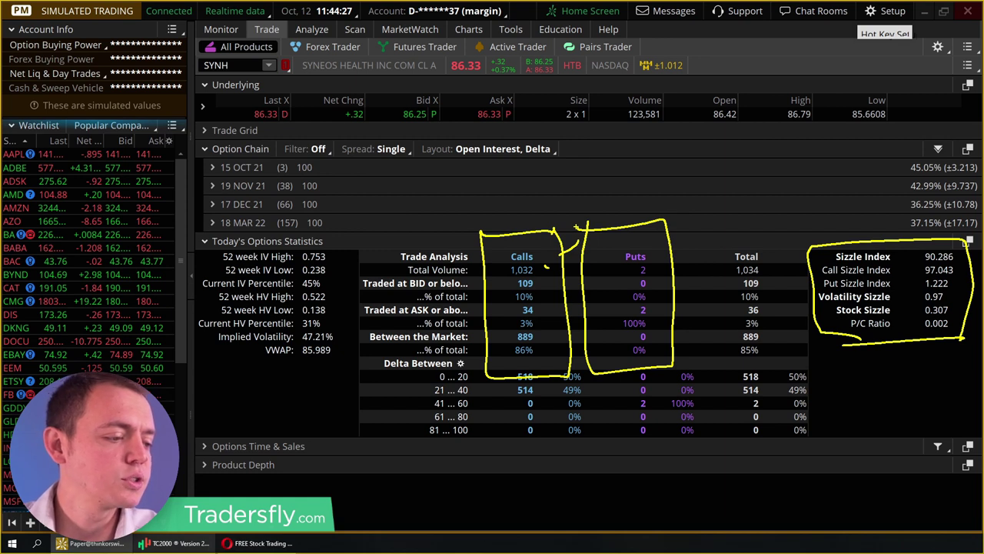
# Step: Examine SYNH's call and put volumes in Today's Options Statistics, checking back against the stock's entry in the scan results
pyautogui.moveTo(625, 219)
pyautogui.mouseDown()
pyautogui.moveTo(594, 237)
pyautogui.moveTo(583, 215)
pyautogui.mouseUp()
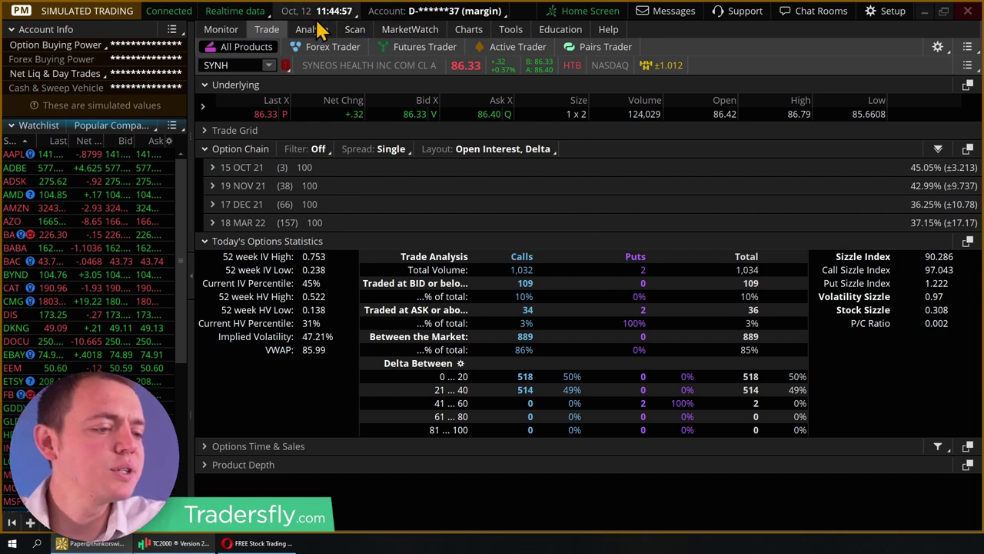
pyautogui.moveTo(315, 39)
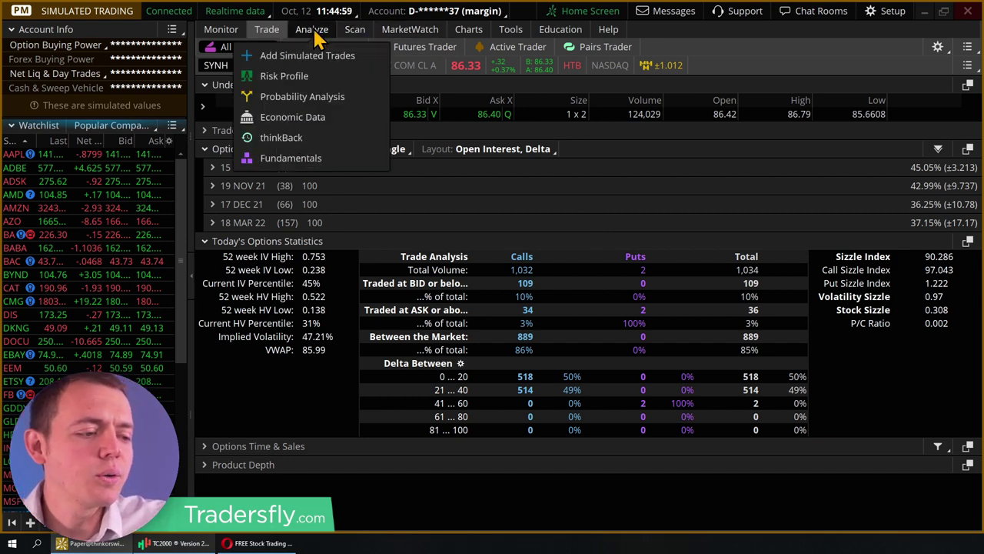
pyautogui.click(315, 35)
pyautogui.click(354, 29)
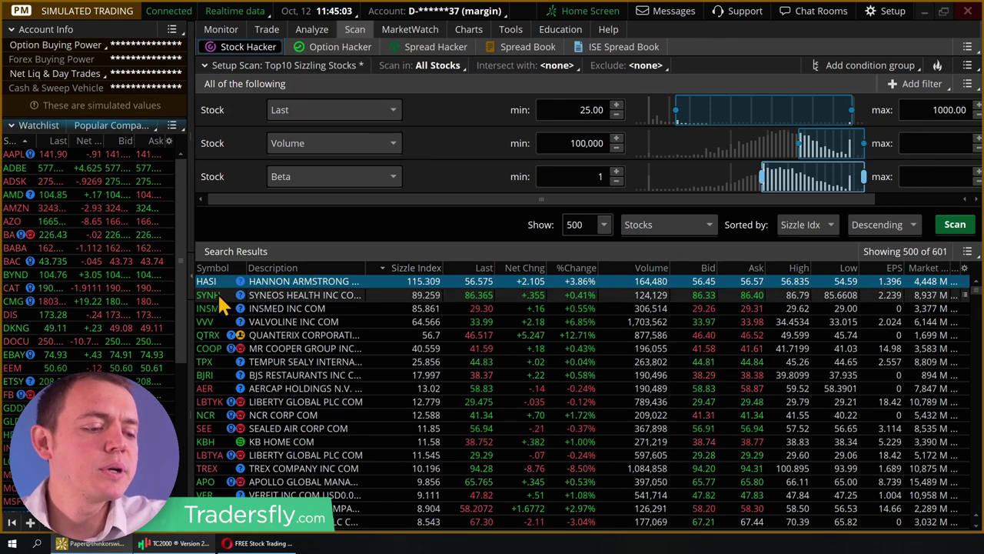
pyautogui.click(312, 30)
pyautogui.click(269, 31)
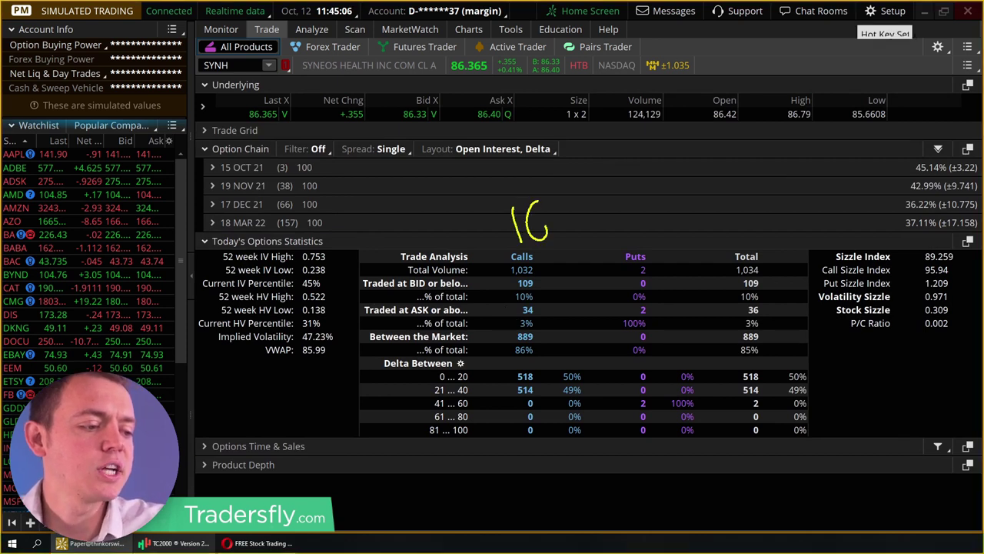
pyautogui.moveTo(560, 177)
pyautogui.mouseDown()
pyautogui.moveTo(540, 152)
pyautogui.moveTo(590, 232)
pyautogui.mouseUp()
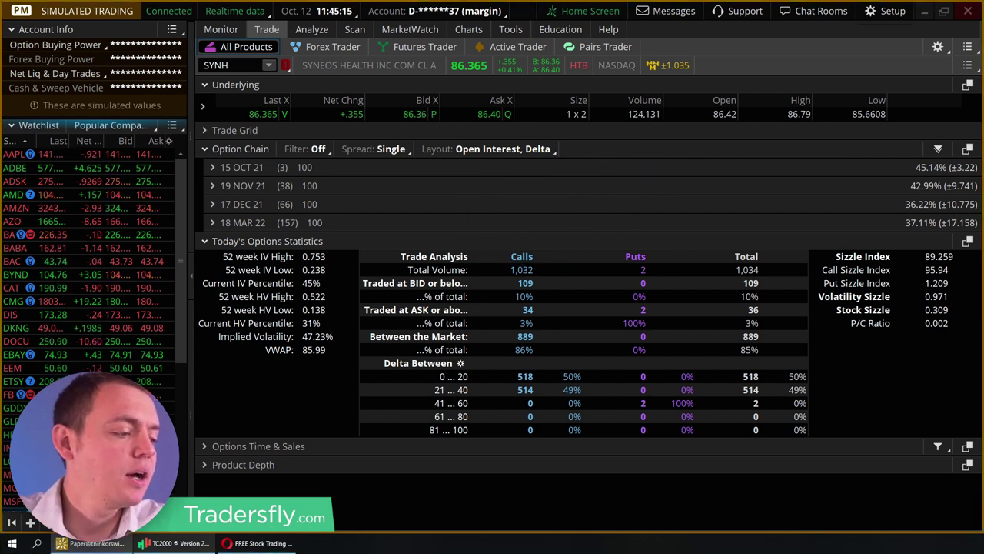
# Step: Open the SYNH daily price chart and examine the upper and lower bounds of its recent trading range
pyautogui.click(464, 33)
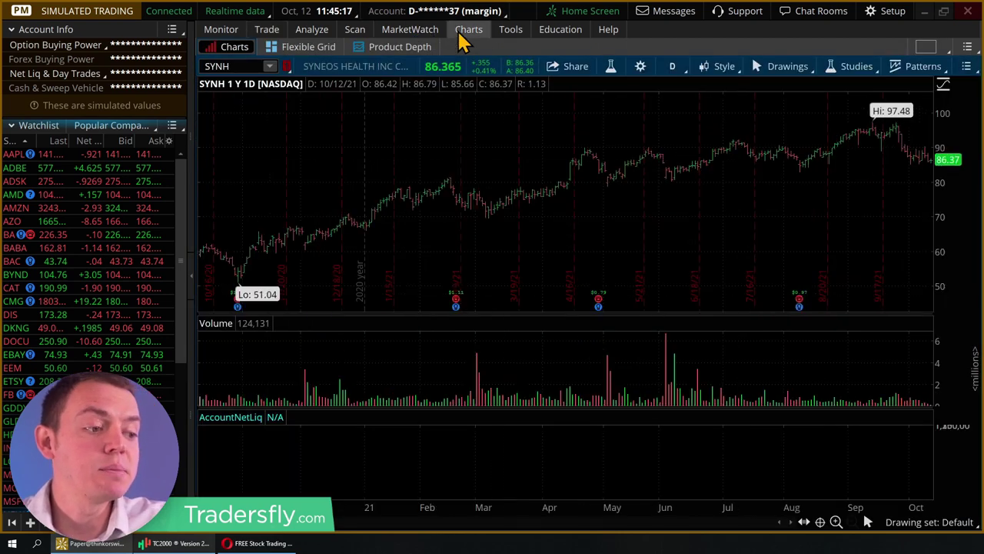
pyautogui.moveTo(642, 185); pyautogui.dragTo(861, 274)
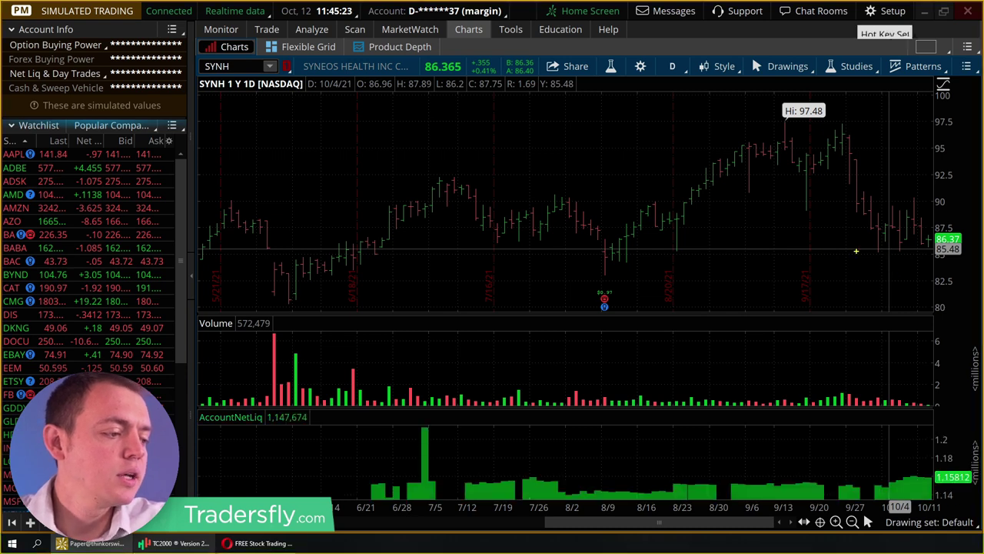
pyautogui.click(859, 206)
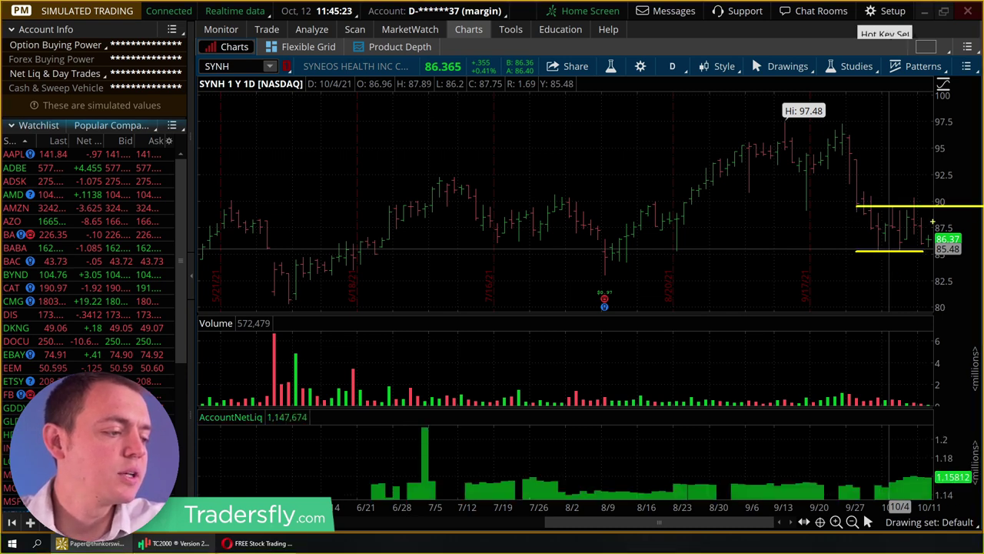
# Step: Return to the scan results for another high-Sizzle stock and load the QTRX daily chart in TC2000 to examine its recent price gap
pyautogui.click(312, 30)
pyautogui.click(354, 31)
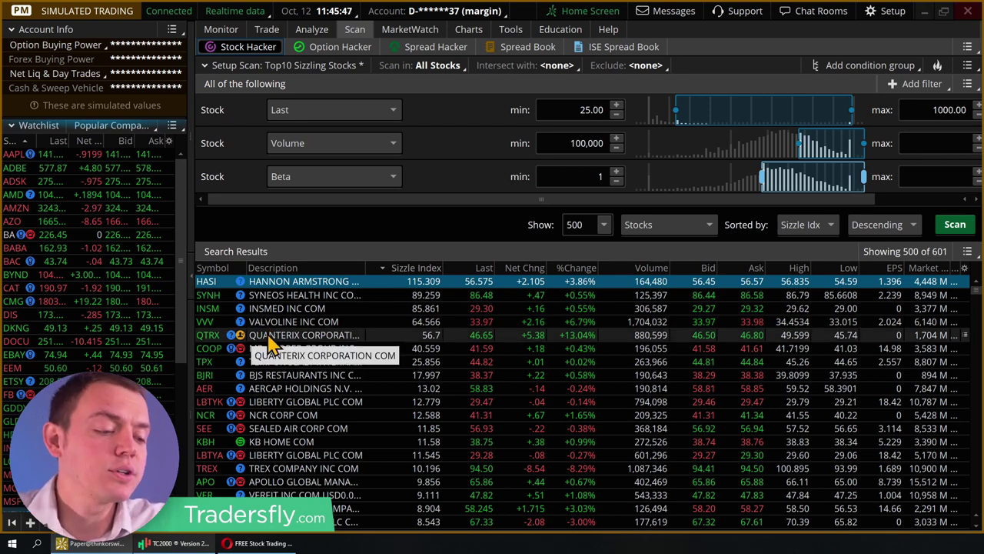
pyautogui.click(176, 543)
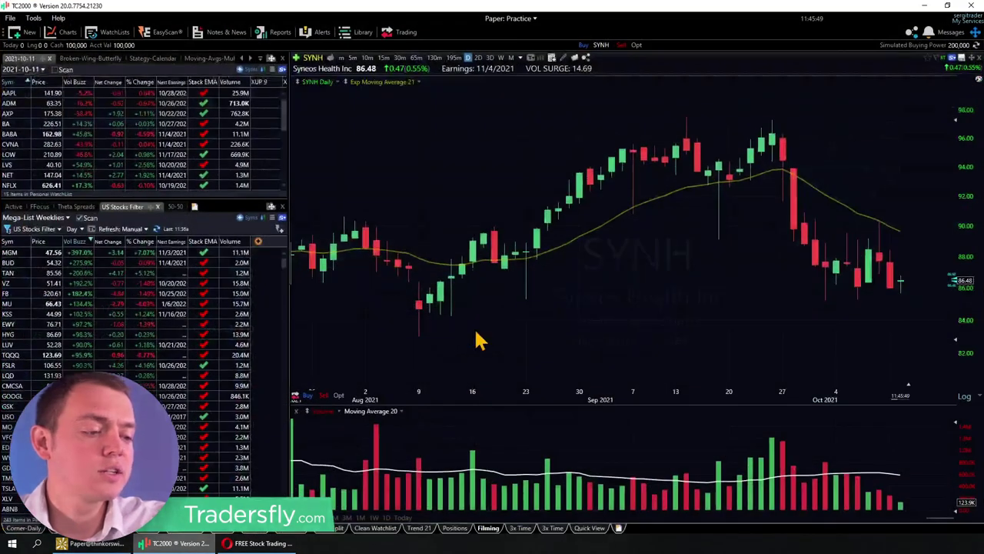
pyautogui.write('QTRX')
pyautogui.press('Return')
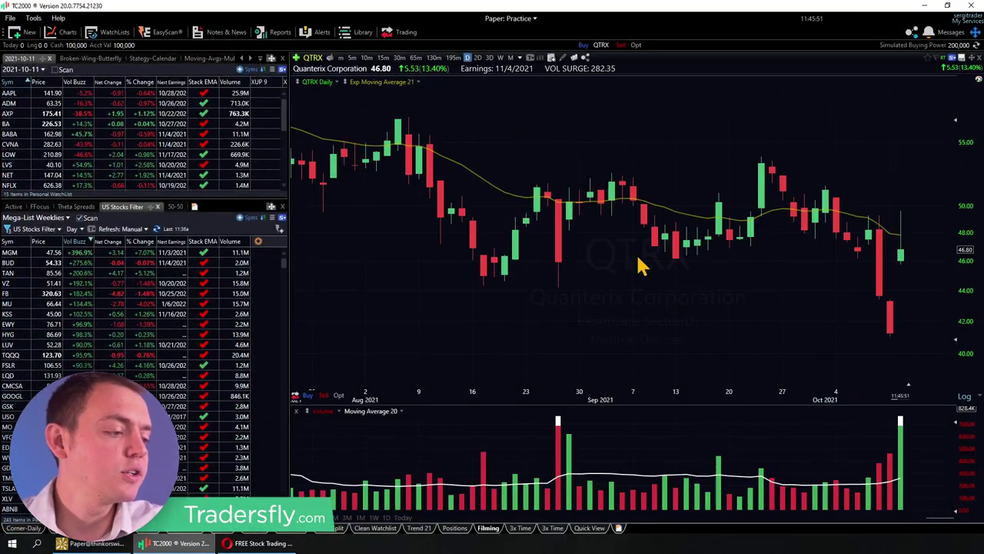
pyautogui.scroll(-5, 642, 265)
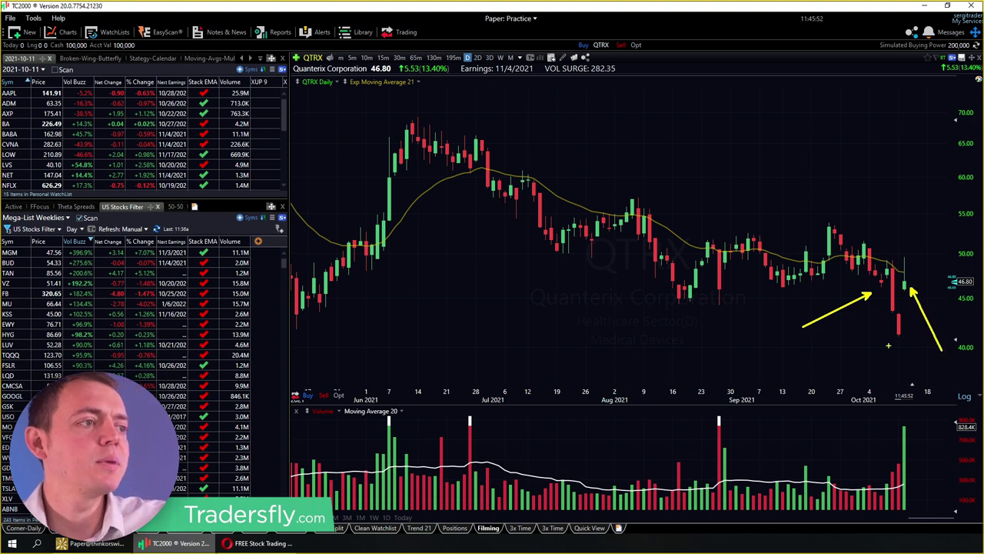
pyautogui.moveTo(927, 358)
pyautogui.mouseDown()
pyautogui.moveTo(844, 293)
pyautogui.moveTo(965, 279)
pyautogui.mouseUp()
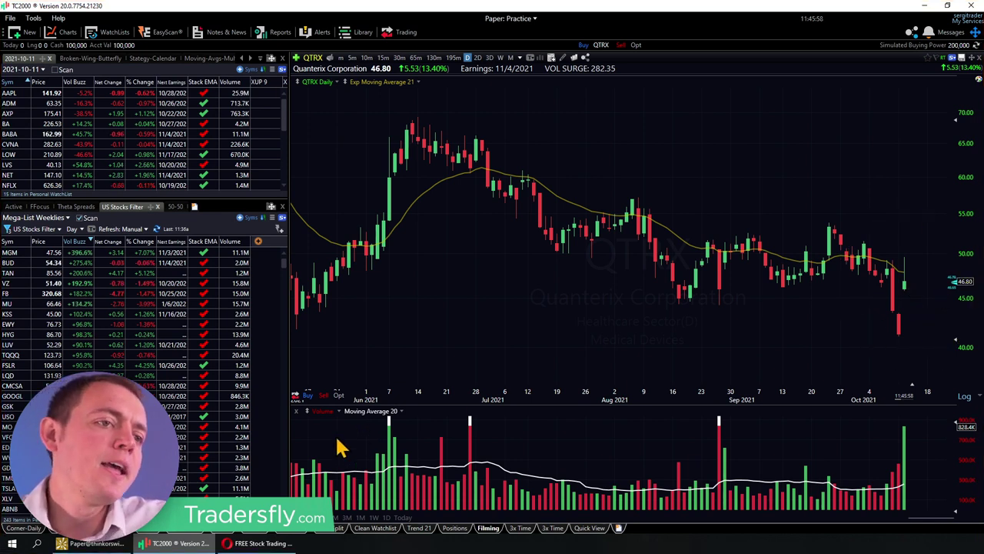
# Step: Return to the thinkorswim scan results and look through the high-Sizzle stocks down to Micron Technology (MU)
pyautogui.click(93, 543)
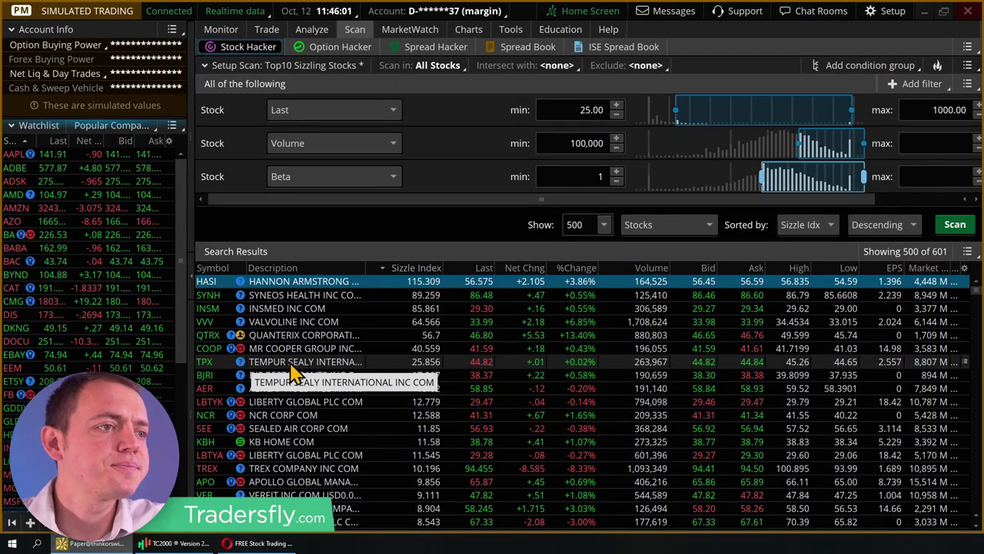
pyautogui.scroll(-8, 439, 430)
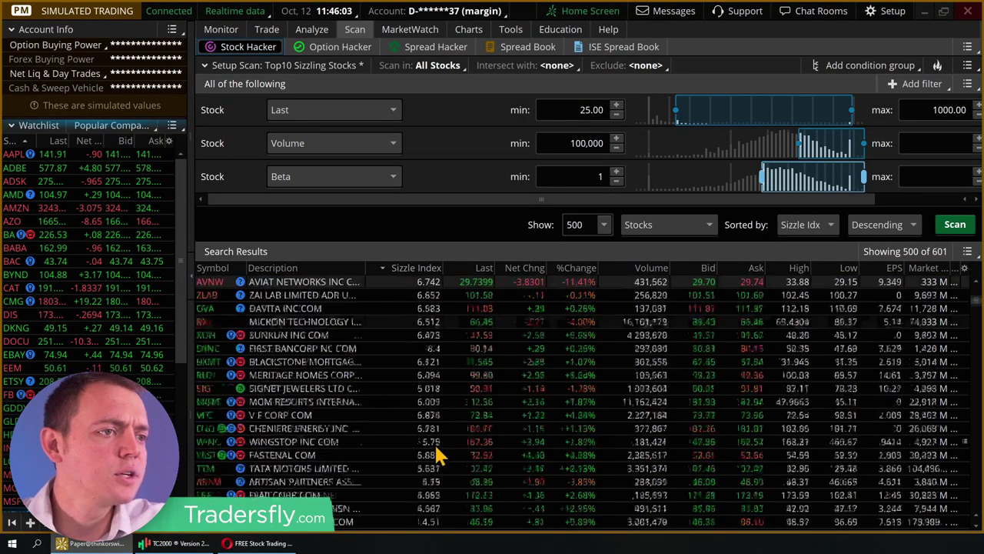
pyautogui.scroll(7, 434, 435)
pyautogui.scroll(1, 432, 432)
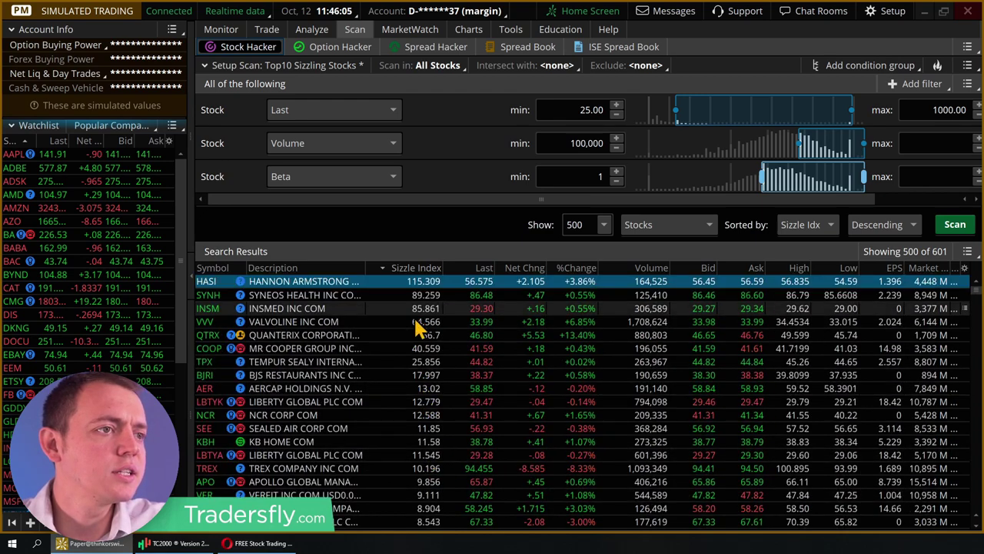
pyautogui.scroll(-6, 430, 419)
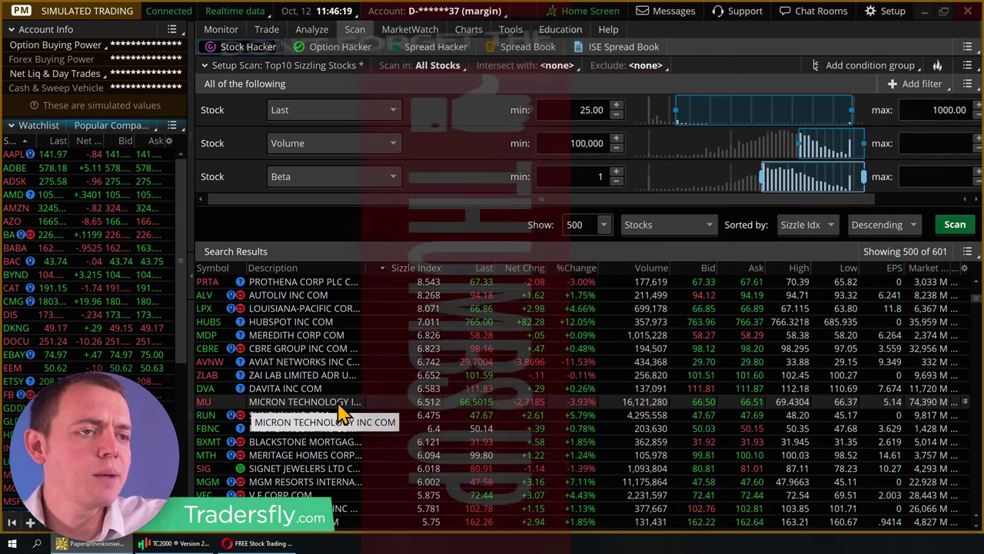
# Step: Switch to TC2000, load the MU daily chart and examine its recent price drop over a wider date range
pyautogui.hotkey('alt', 'Tab')
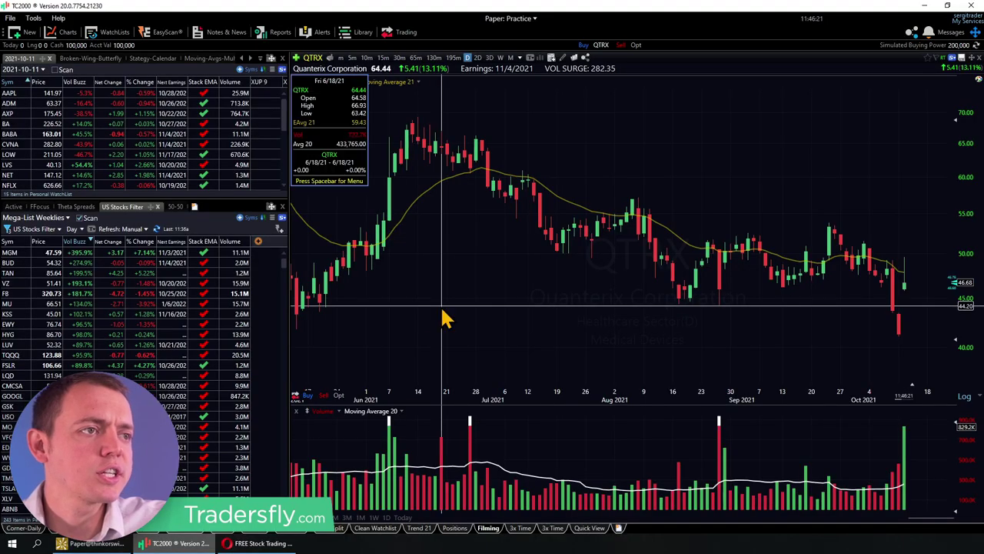
pyautogui.write('MU')
pyautogui.press('Return')
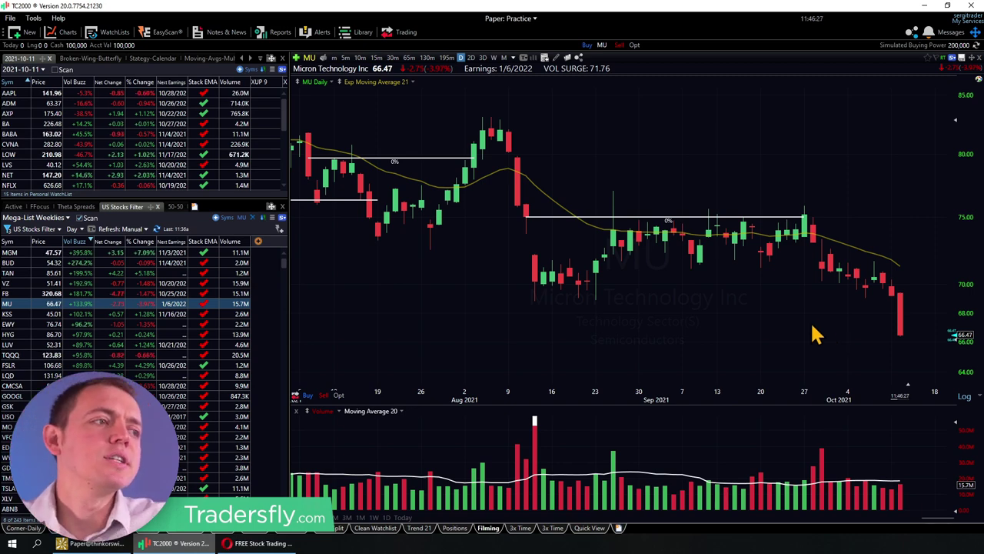
pyautogui.scroll(-2, 816, 334)
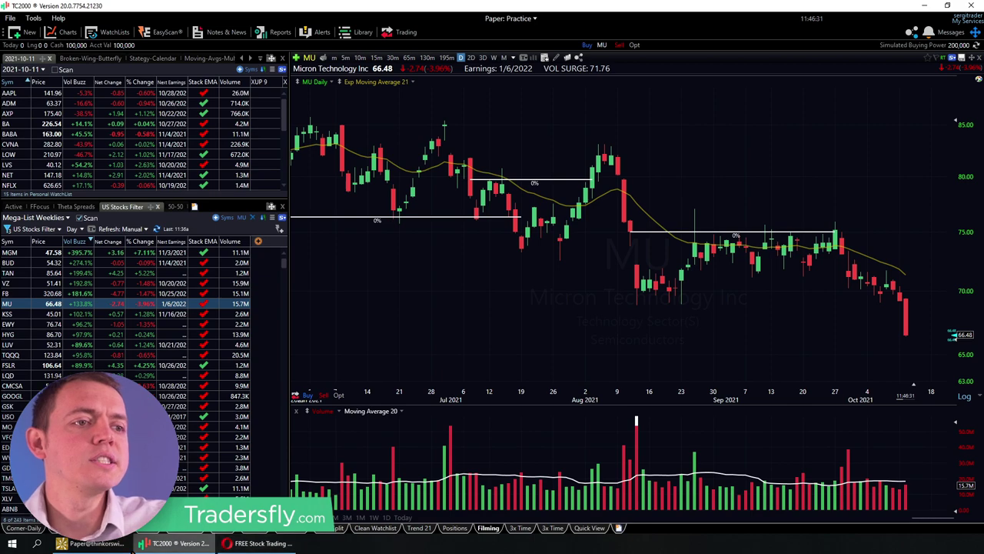
# Step: Switch back to thinkorswim and review the Sizzle Index values farther down the scan results
pyautogui.click(96, 543)
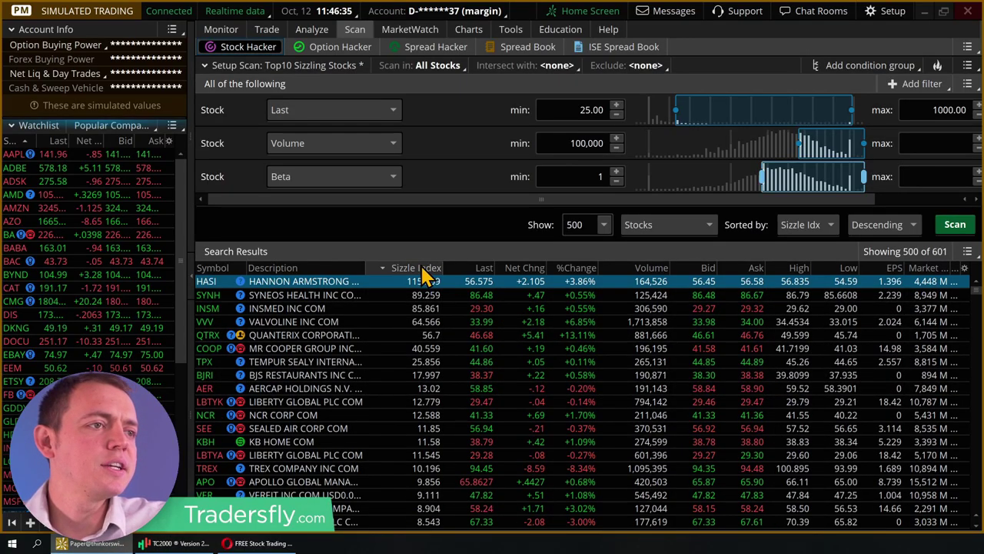
pyautogui.scroll(-5, 415, 384)
pyautogui.scroll(-15, 409, 426)
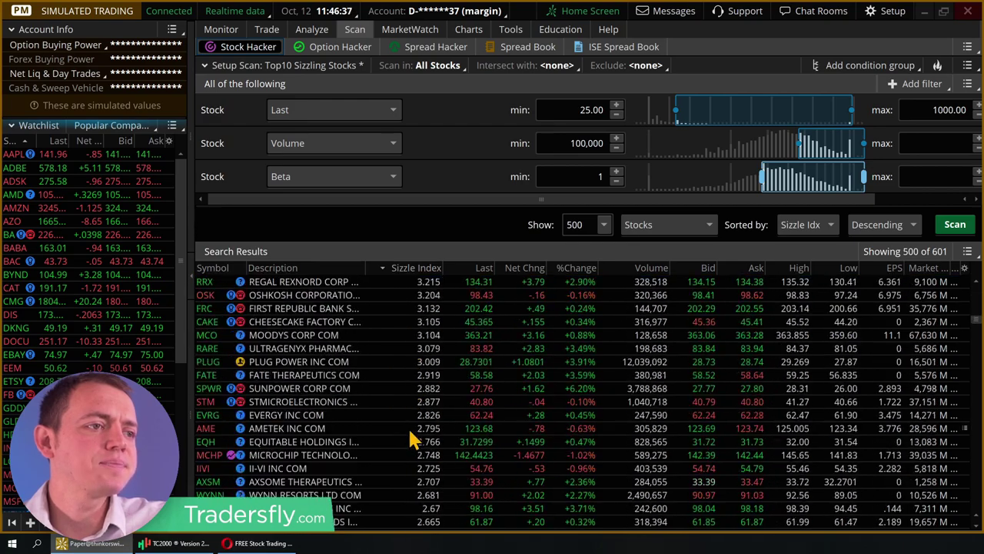
pyautogui.scroll(-10, 410, 431)
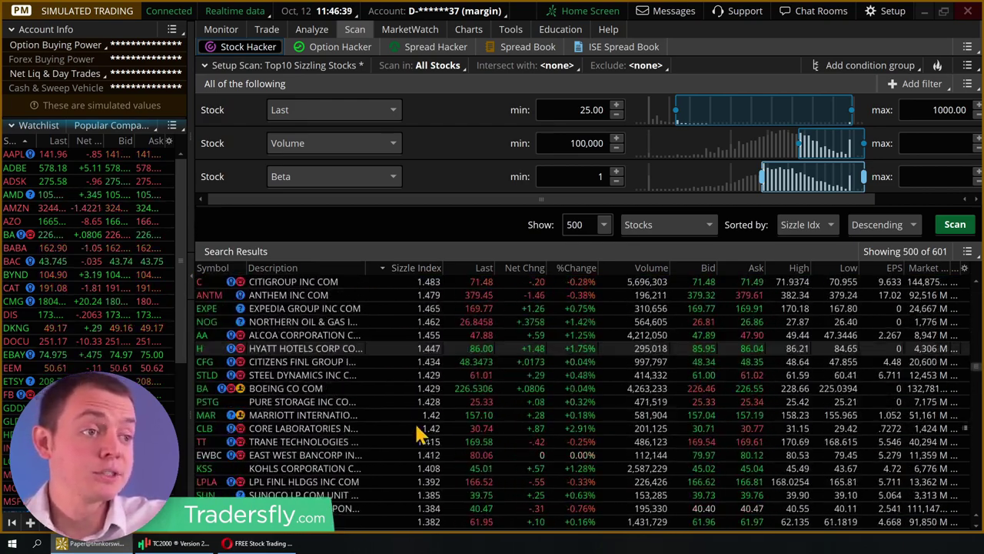
pyautogui.scroll(10, 418, 433)
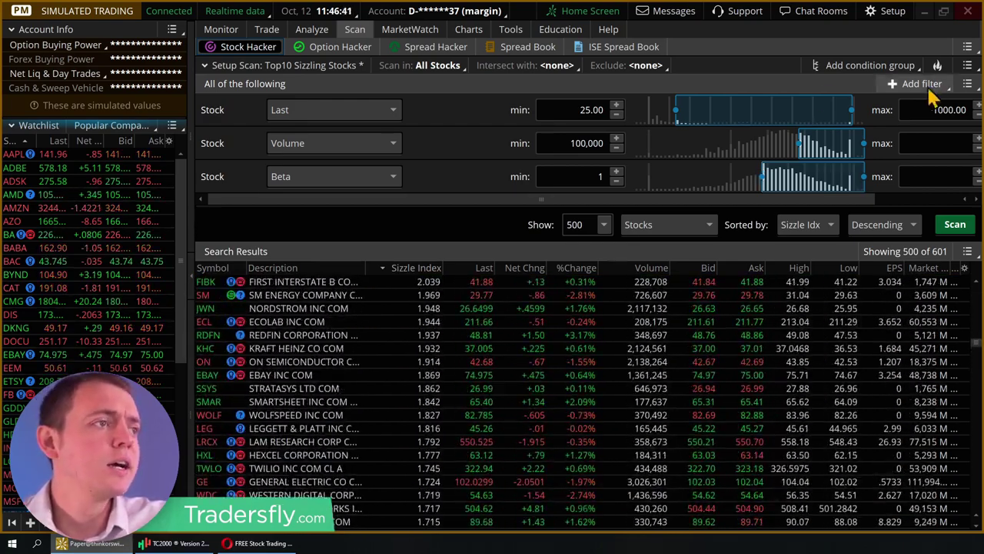
# Step: Load the predefined Top10 Sizzling Stocks scan query and run it
pyautogui.click(967, 65)
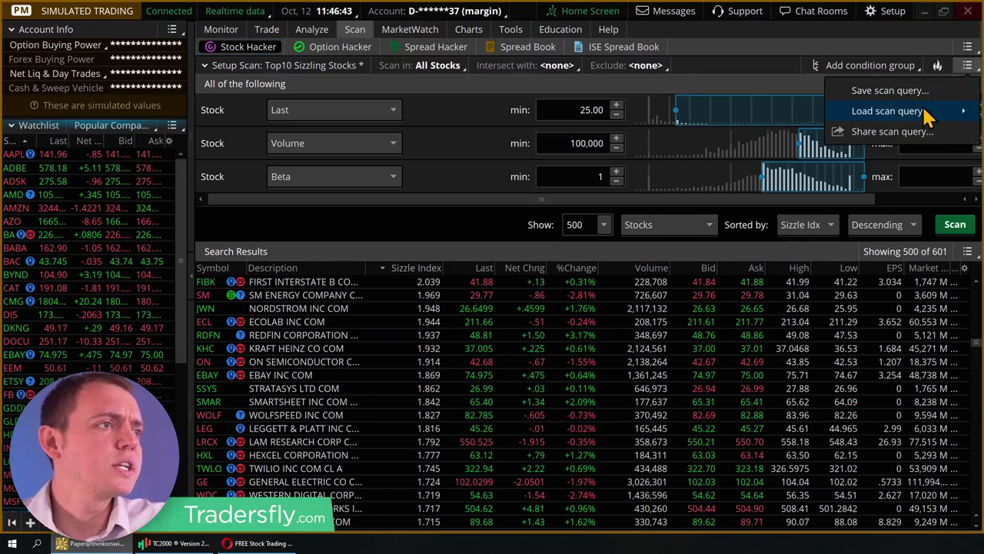
pyautogui.moveTo(921, 115)
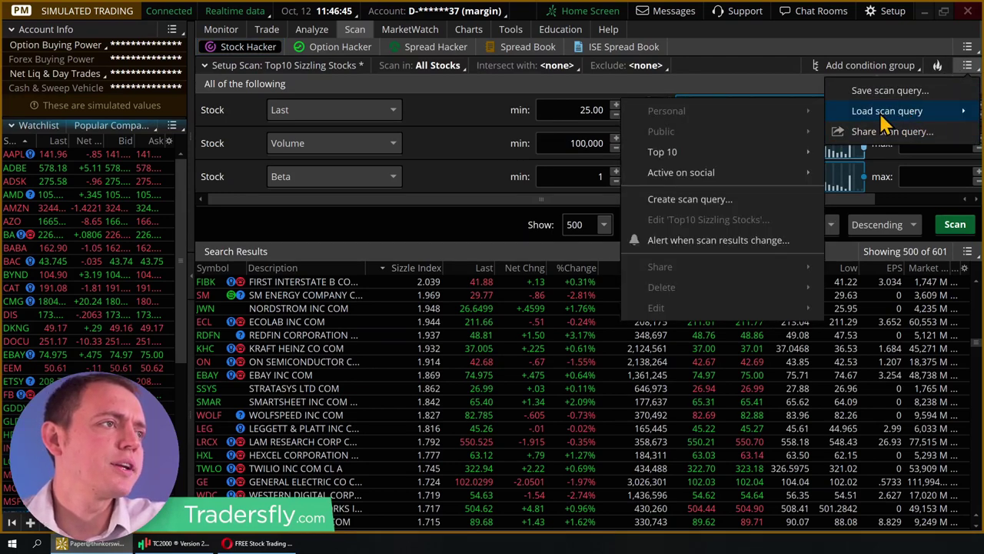
pyautogui.moveTo(662, 153)
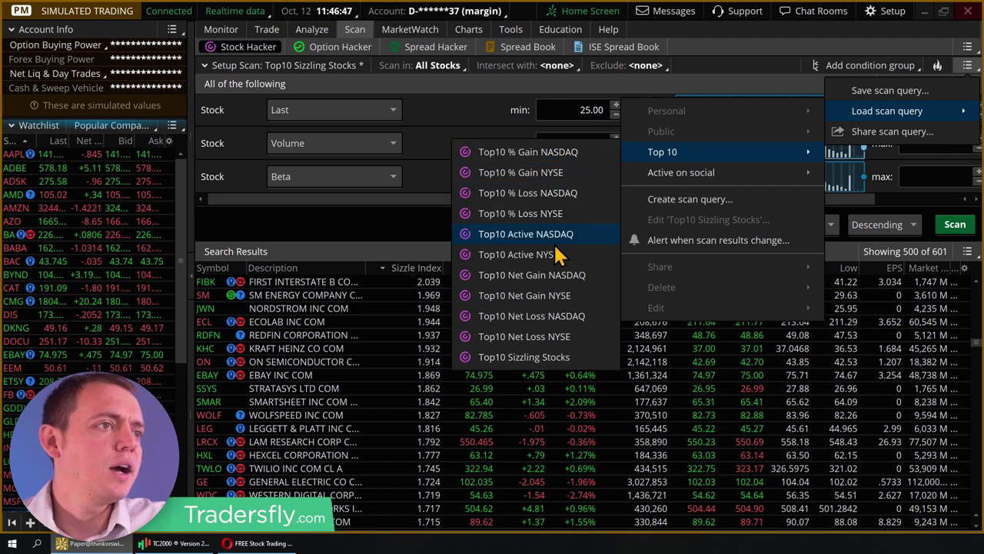
pyautogui.click(559, 355)
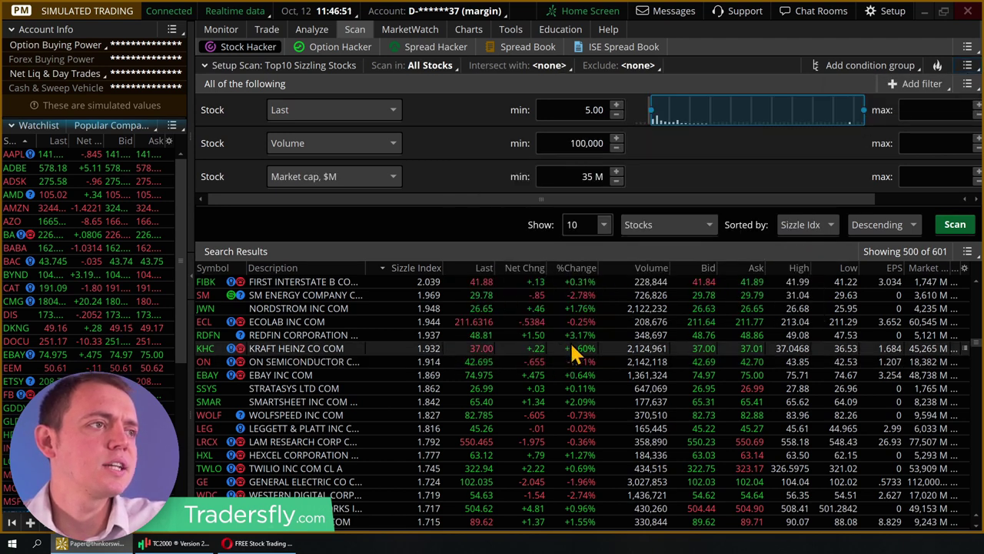
pyautogui.click(953, 224)
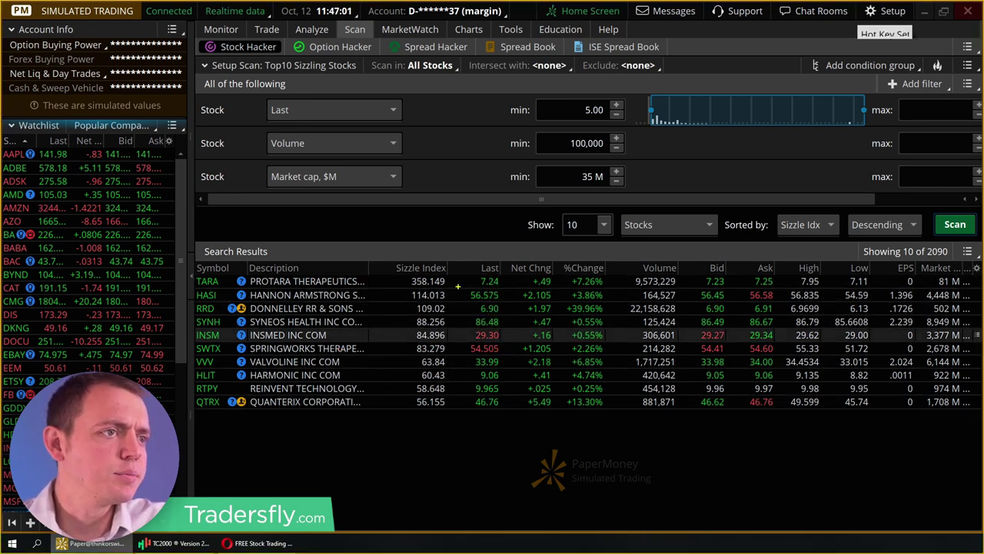
# Step: Examine the last prices and trading volumes of the top sizzling stocks in the scan results
pyautogui.moveTo(457, 266)
pyautogui.mouseDown()
pyautogui.moveTo(527, 469)
pyautogui.moveTo(516, 443)
pyautogui.mouseUp()
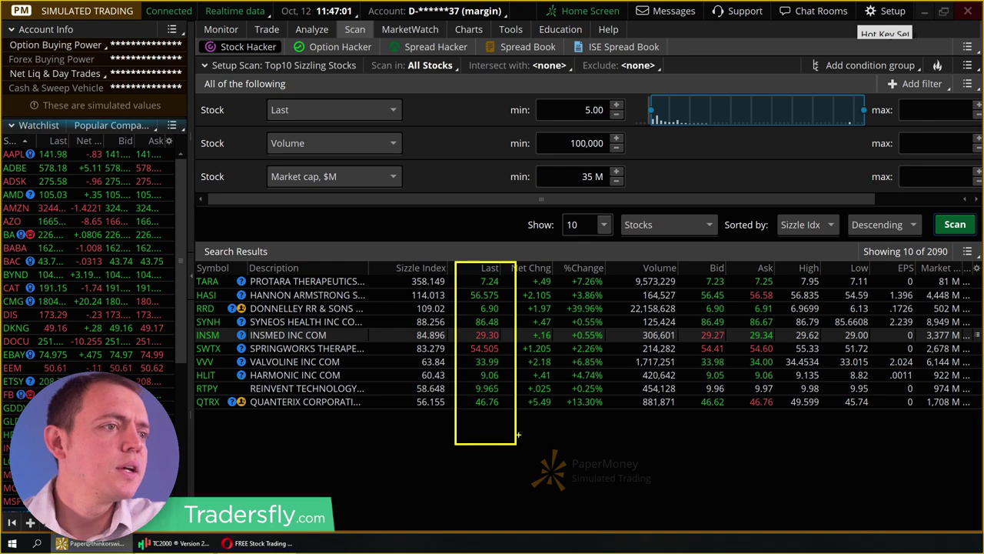
pyautogui.press('Escape')
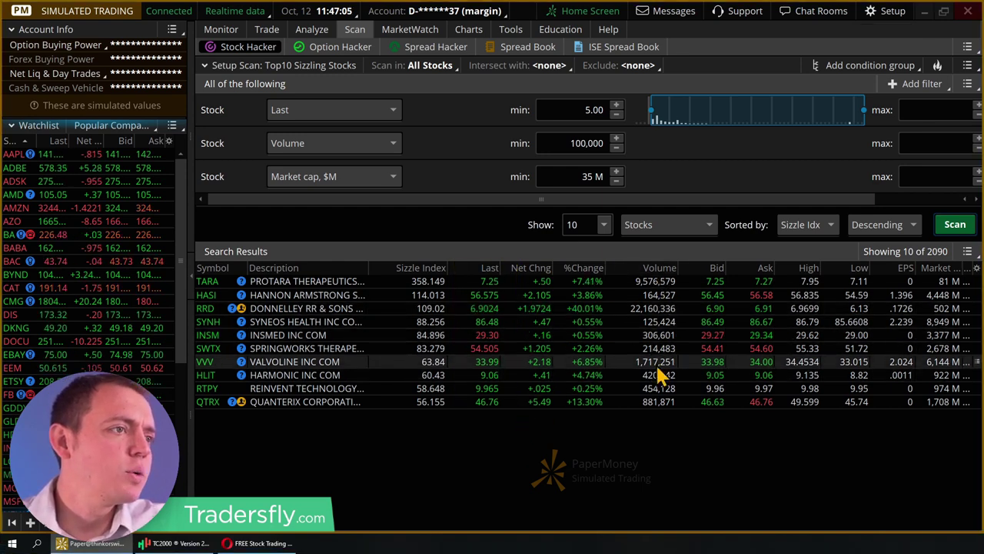
pyautogui.hotkey('ctrl', '2')
pyautogui.moveTo(635, 294); pyautogui.dragTo(537, 362)
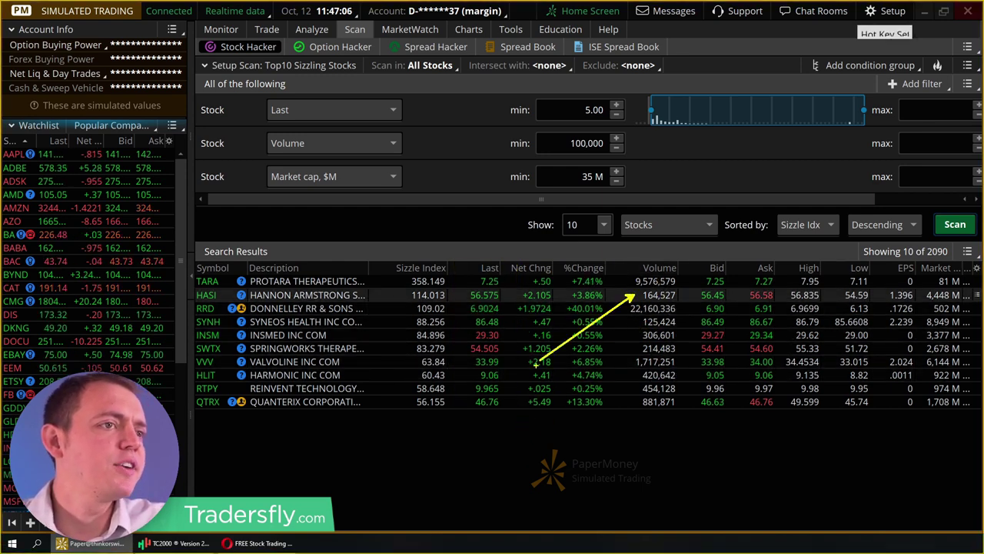
pyautogui.press('Escape')
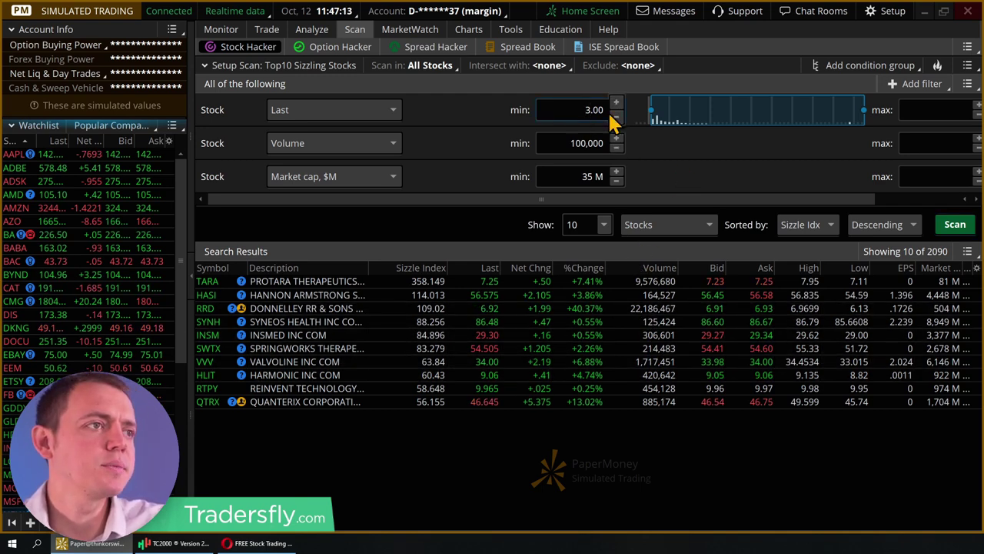
# Step: Rerun the scan with a minimum last price of 33.00 and sort the results by last price, ending with ascending Sizzle Index
pyautogui.write('3')
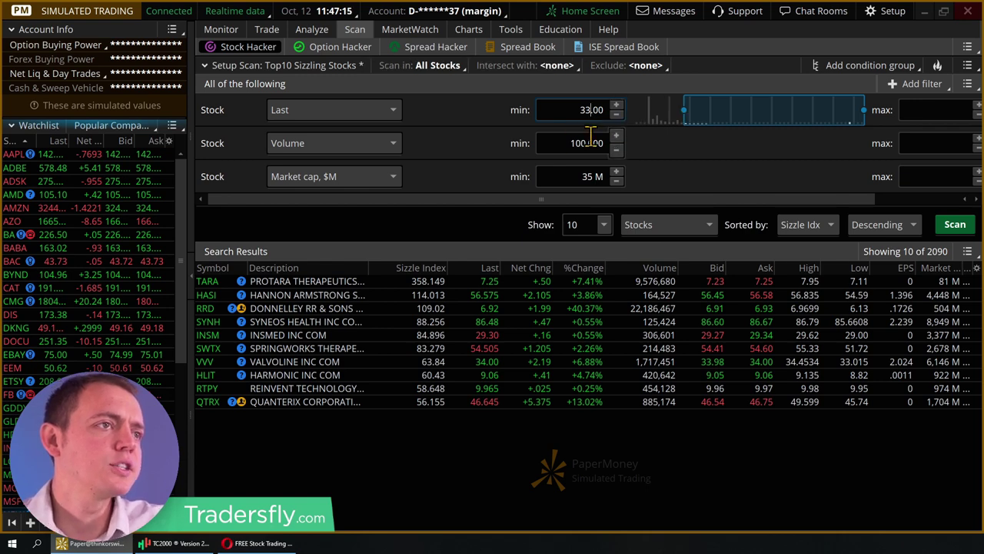
pyautogui.click(953, 227)
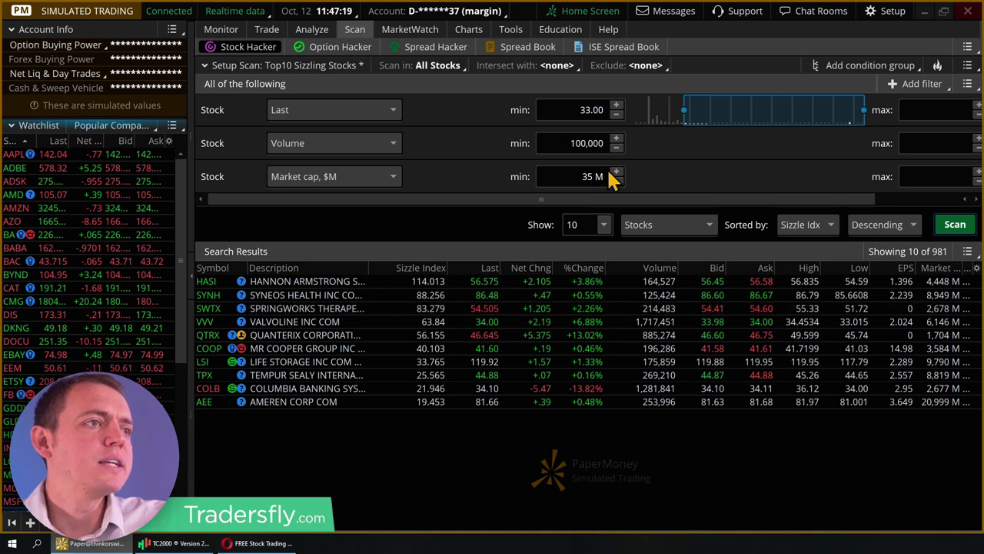
pyautogui.click(489, 271)
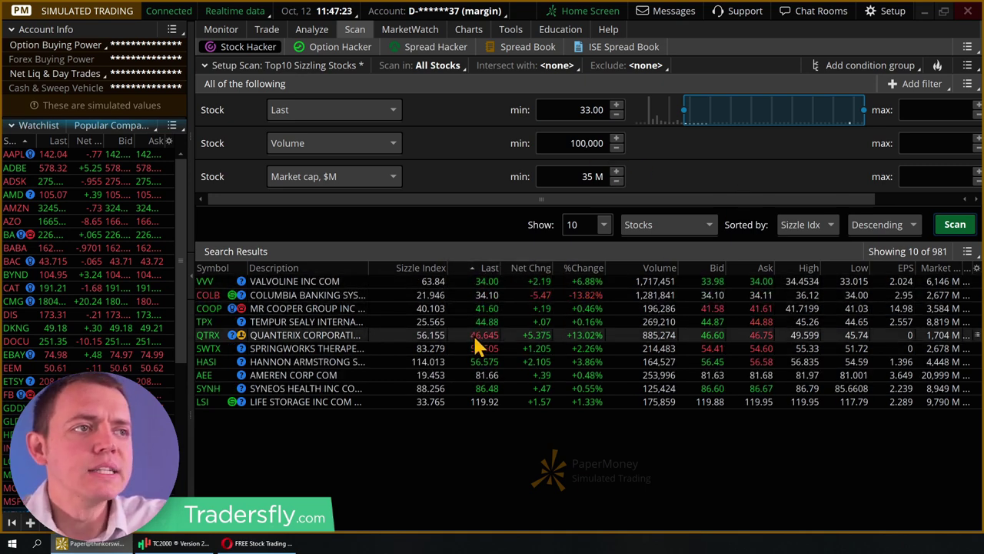
pyautogui.click(428, 269)
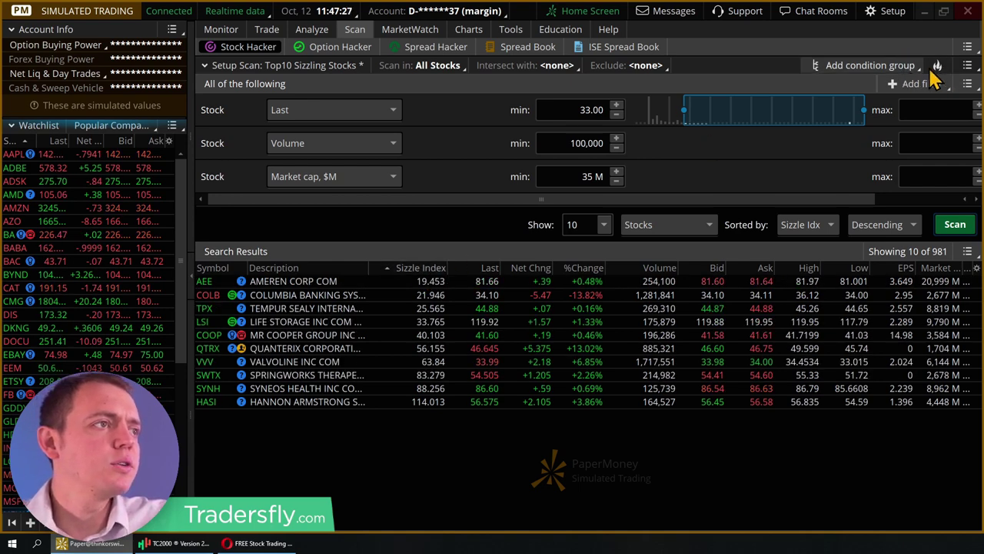
# Step: Load the predefined Top10 Active NASDAQ scan query
pyautogui.click(967, 67)
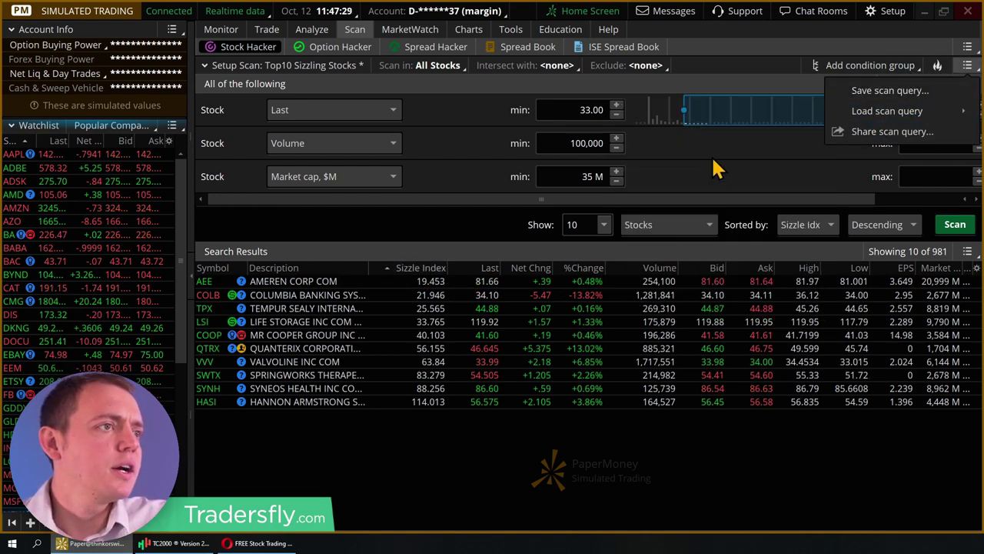
pyautogui.moveTo(876, 125)
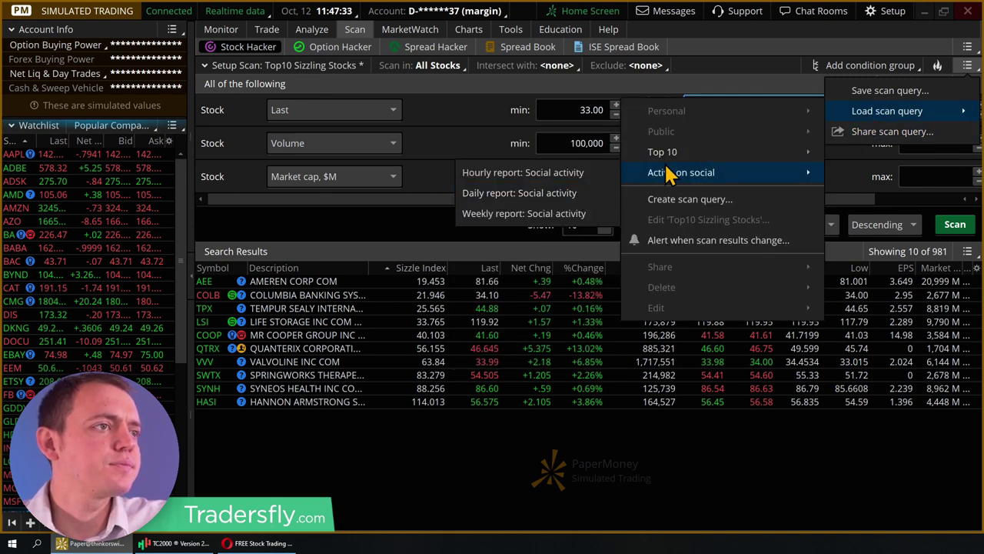
pyautogui.moveTo(663, 152)
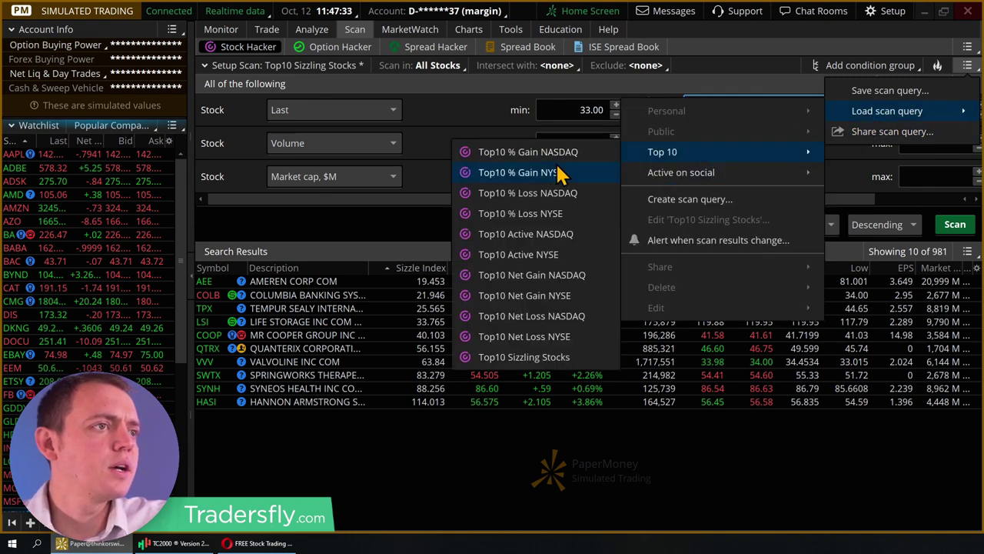
pyautogui.click(556, 236)
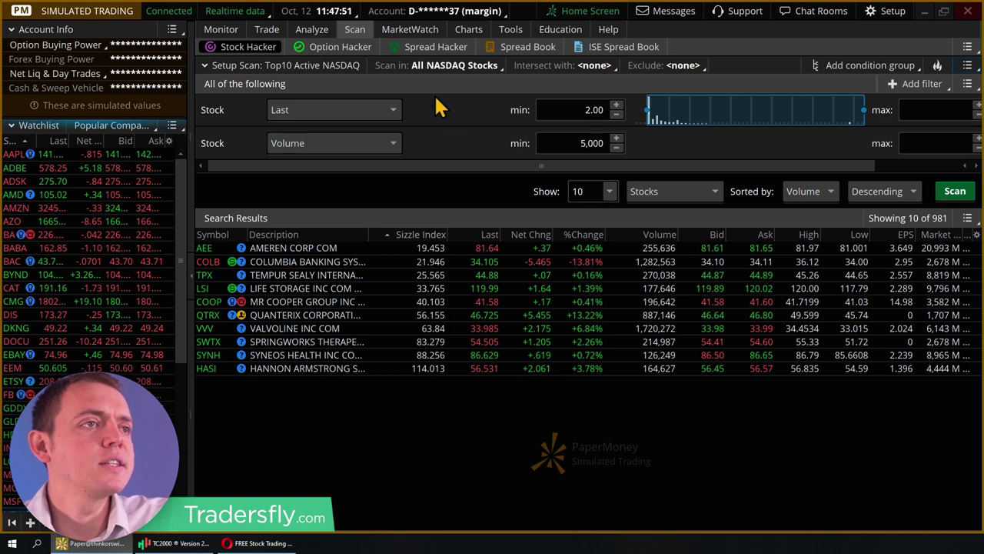
# Step: Look over the Option Hacker and Spread Hacker scanners and return to Stock Hacker
pyautogui.click(352, 46)
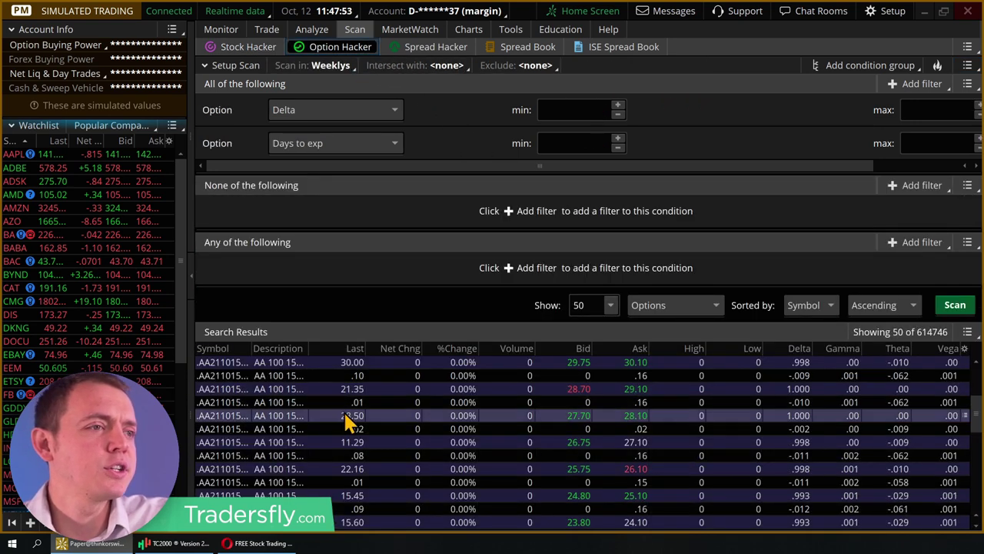
pyautogui.click(416, 47)
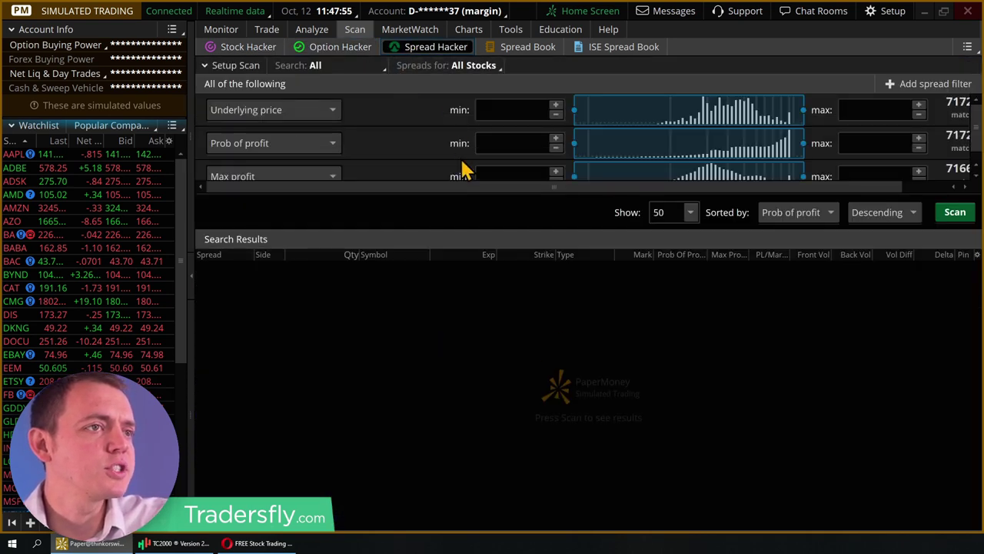
pyautogui.click(254, 49)
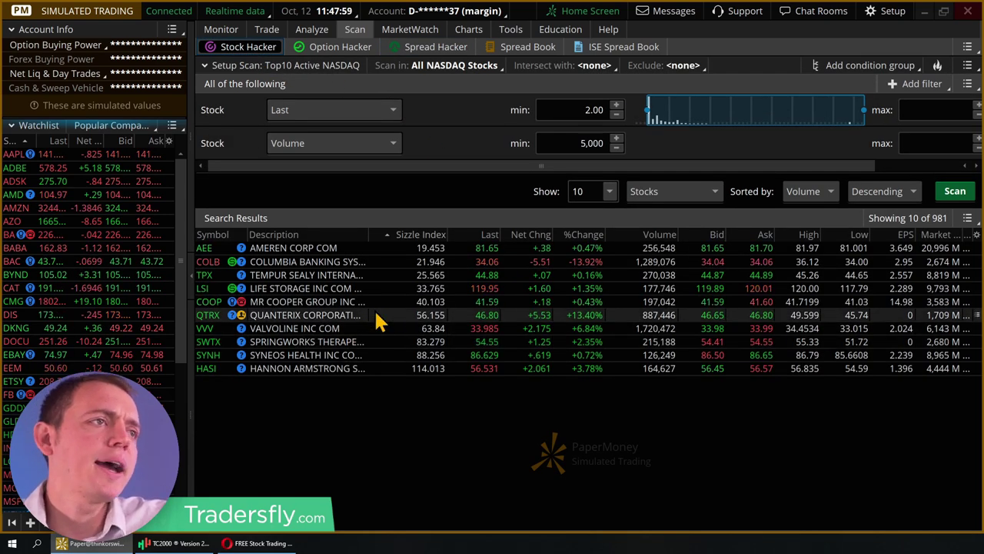